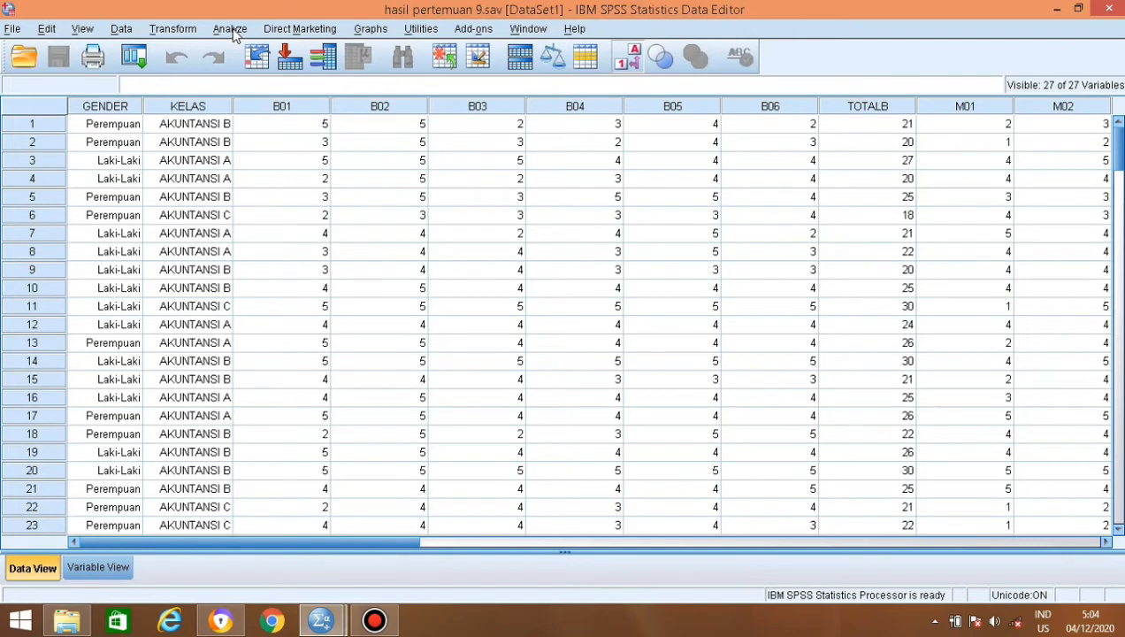
Step: Start a linear regression analysis with Preatasi Praktikum [TOTALW] as the dependent variable
click(232, 31)
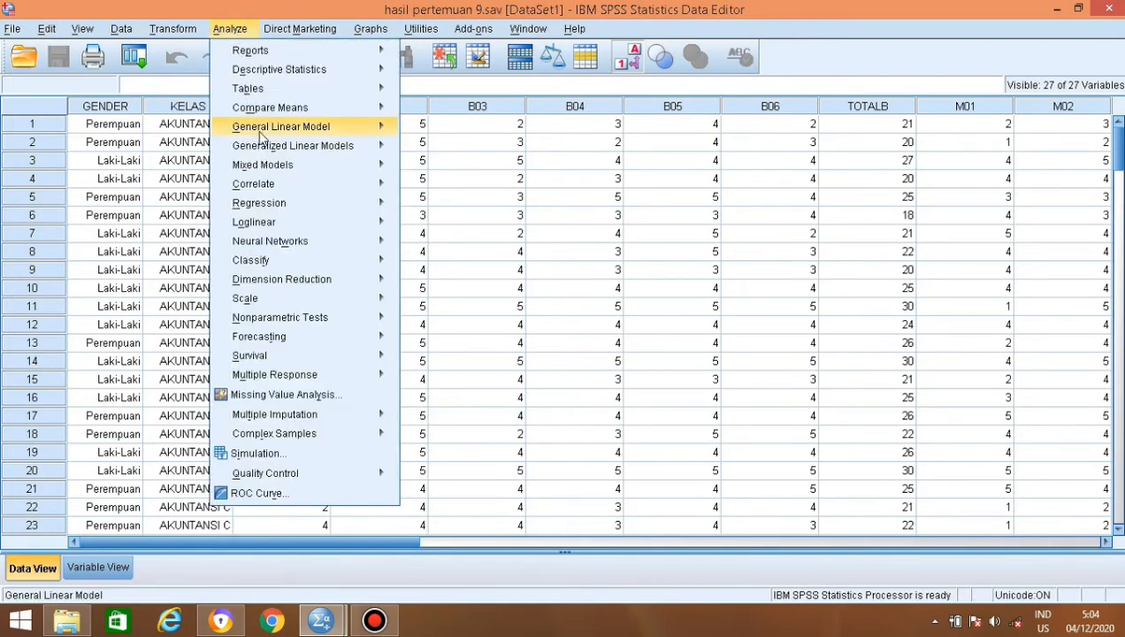
mouse_move(273, 205)
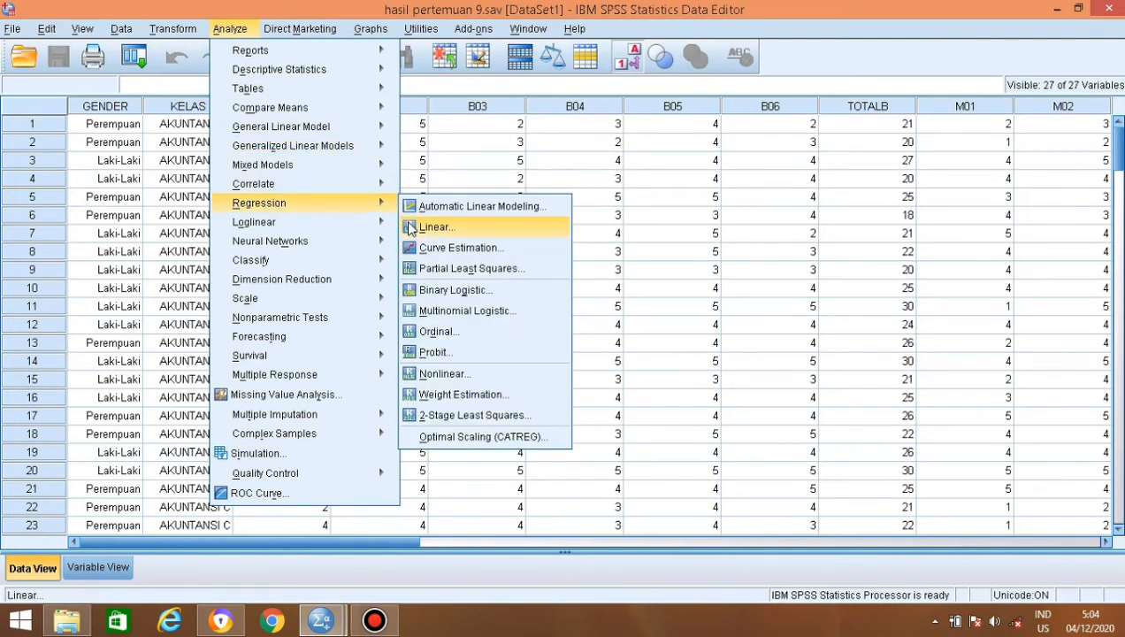
click(412, 227)
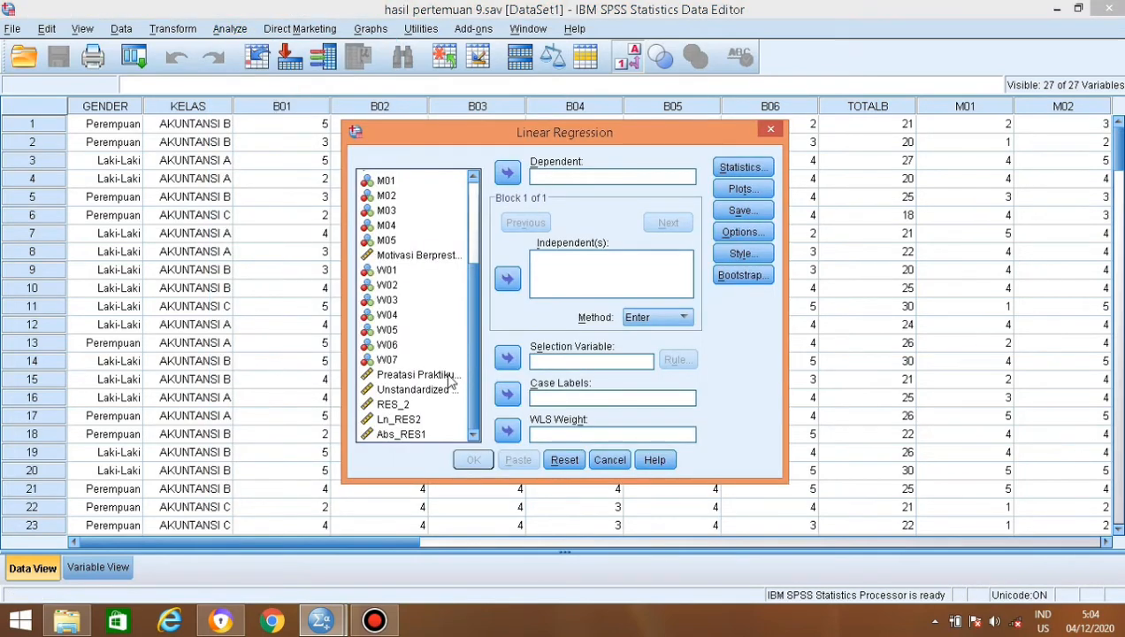
click(415, 374)
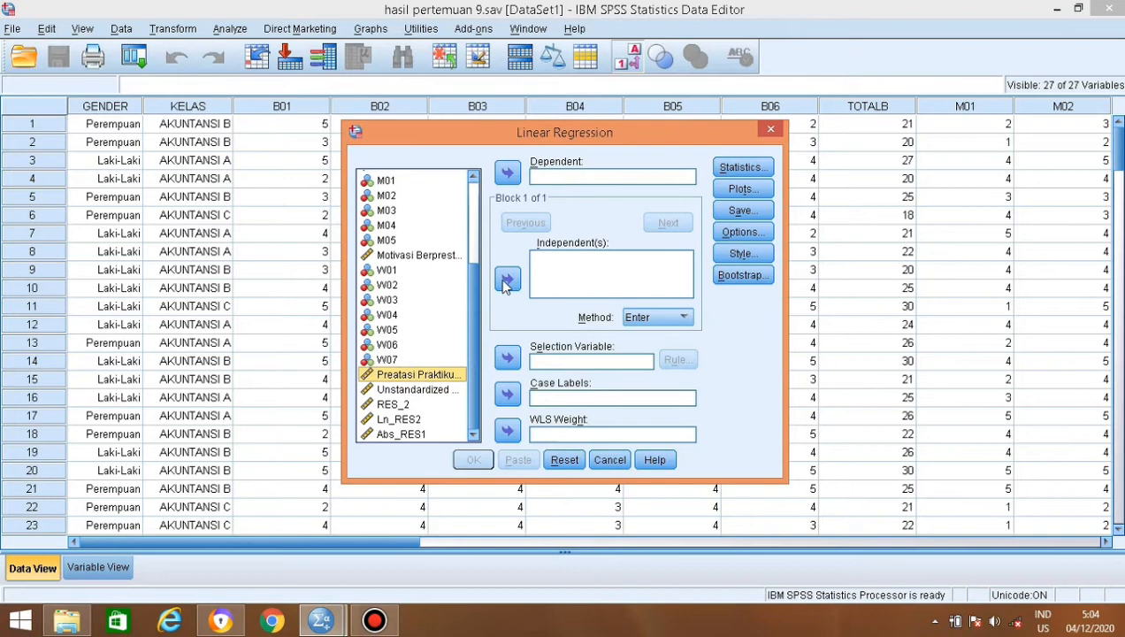
click(508, 172)
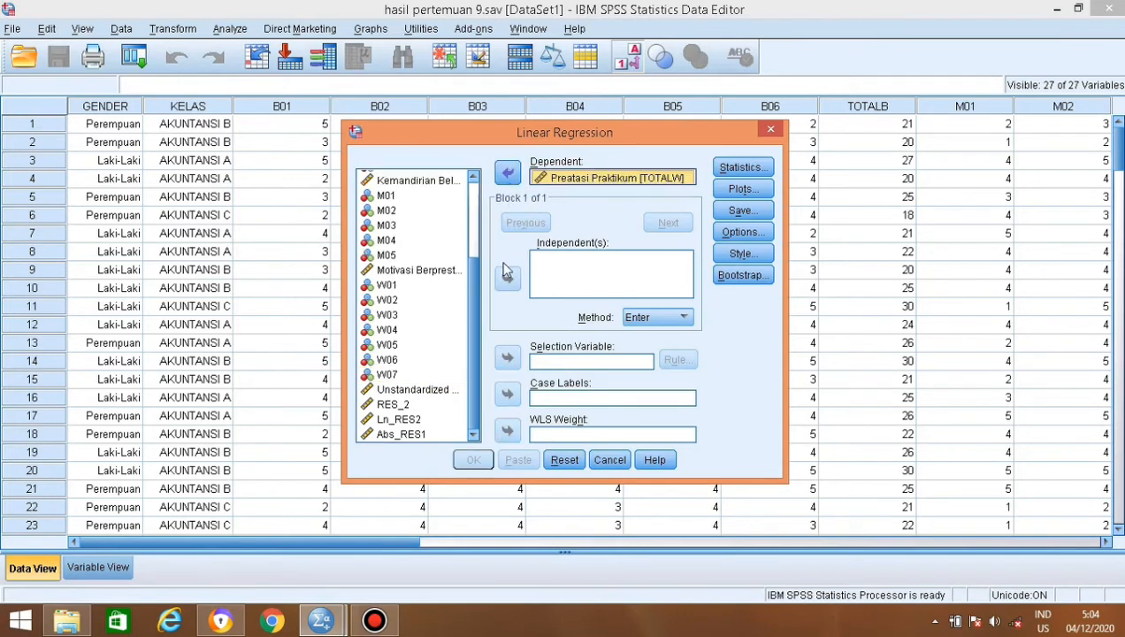
Step: Add Kemandirian Belajar [TOTALB] and Motivasi Berprestasi [TOTALM] as the independent variables of the regression
click(448, 181)
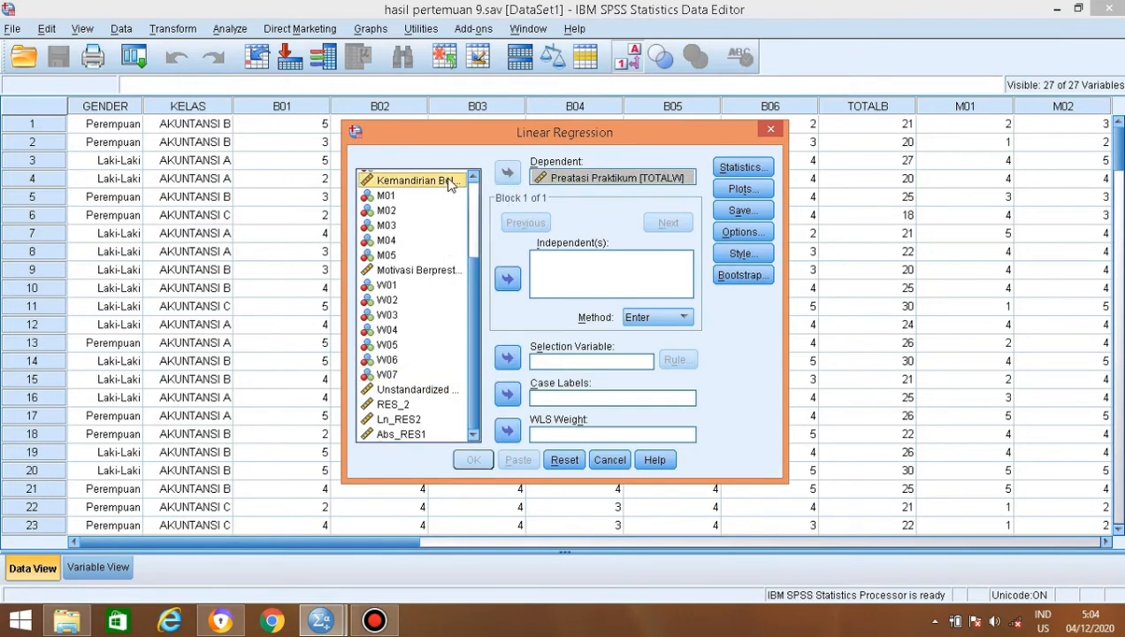
click(508, 279)
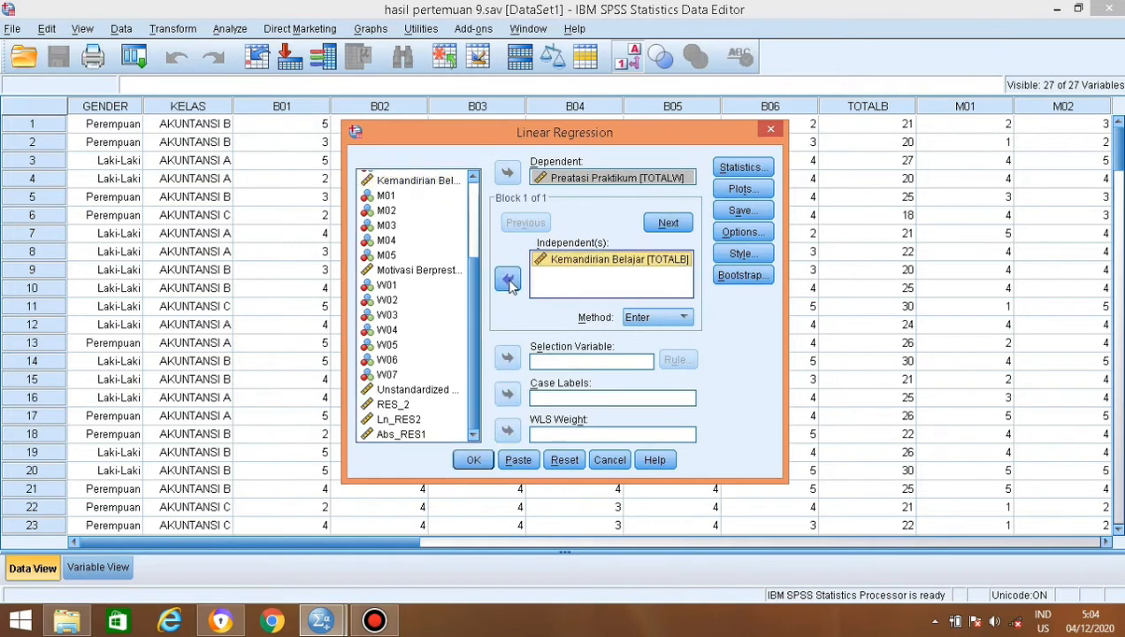
click(443, 274)
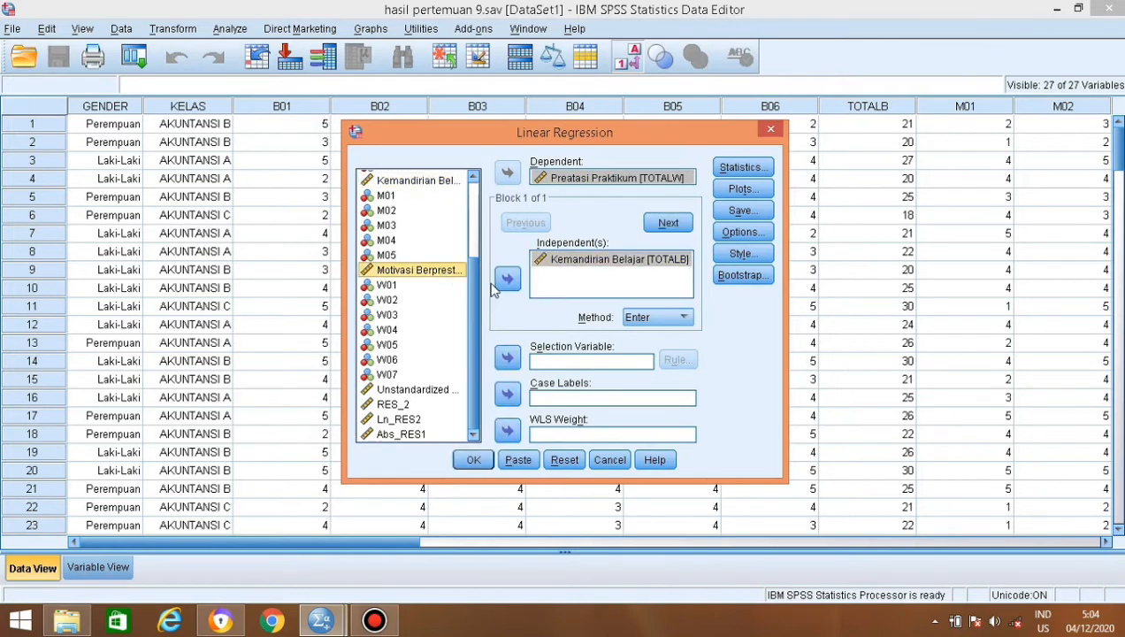
click(500, 284)
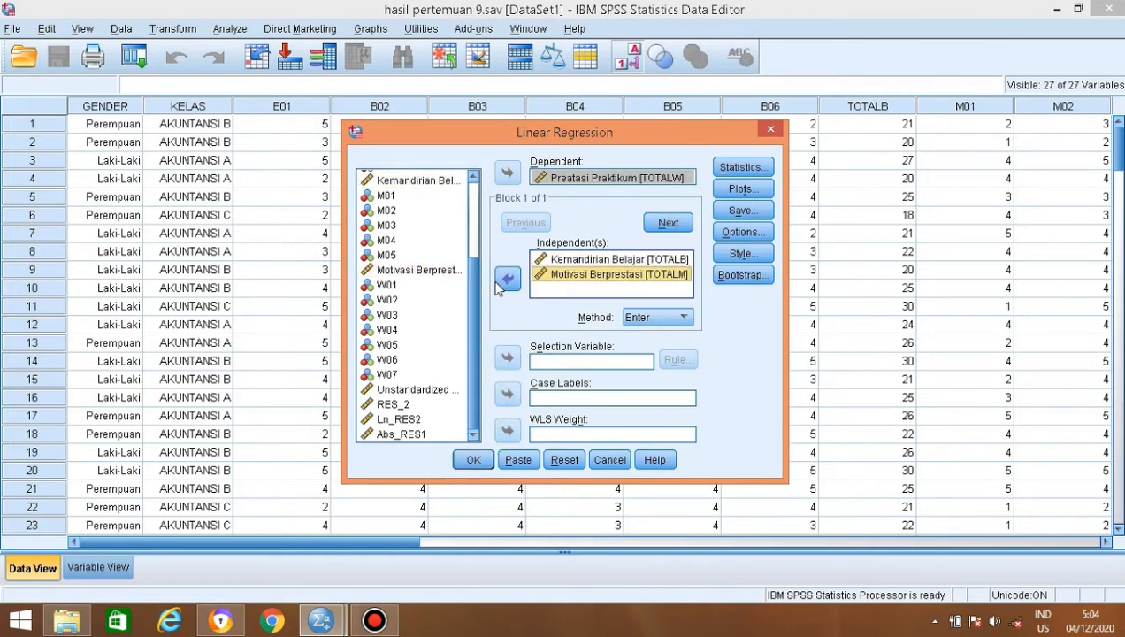
Step: Include the covariance matrix and collinearity diagnostics in the regression statistics
click(736, 169)
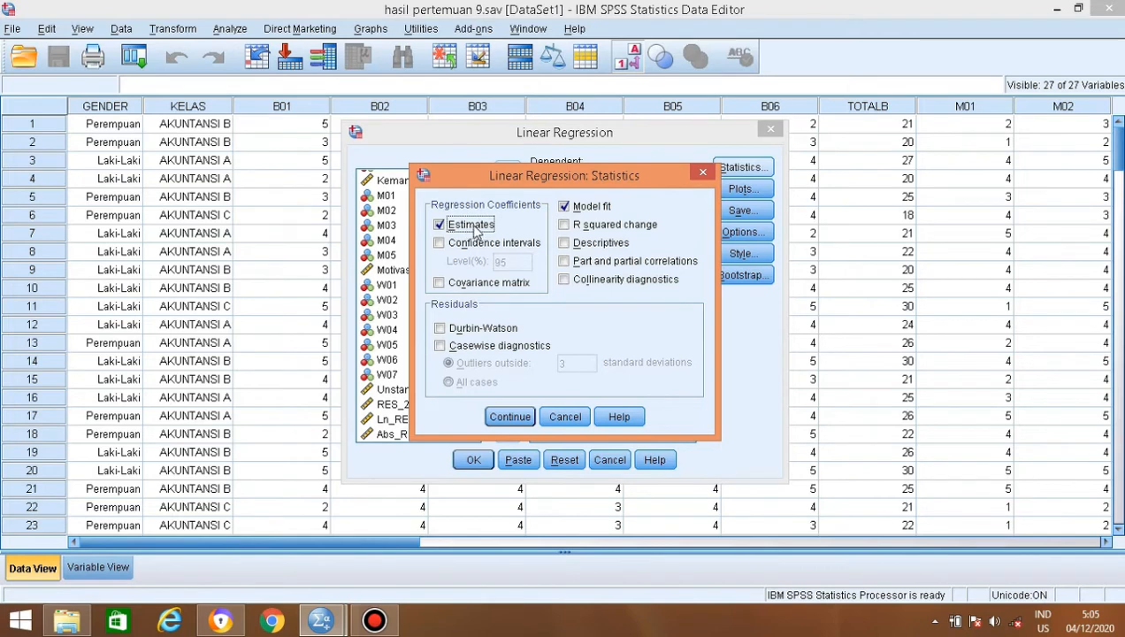
click(439, 283)
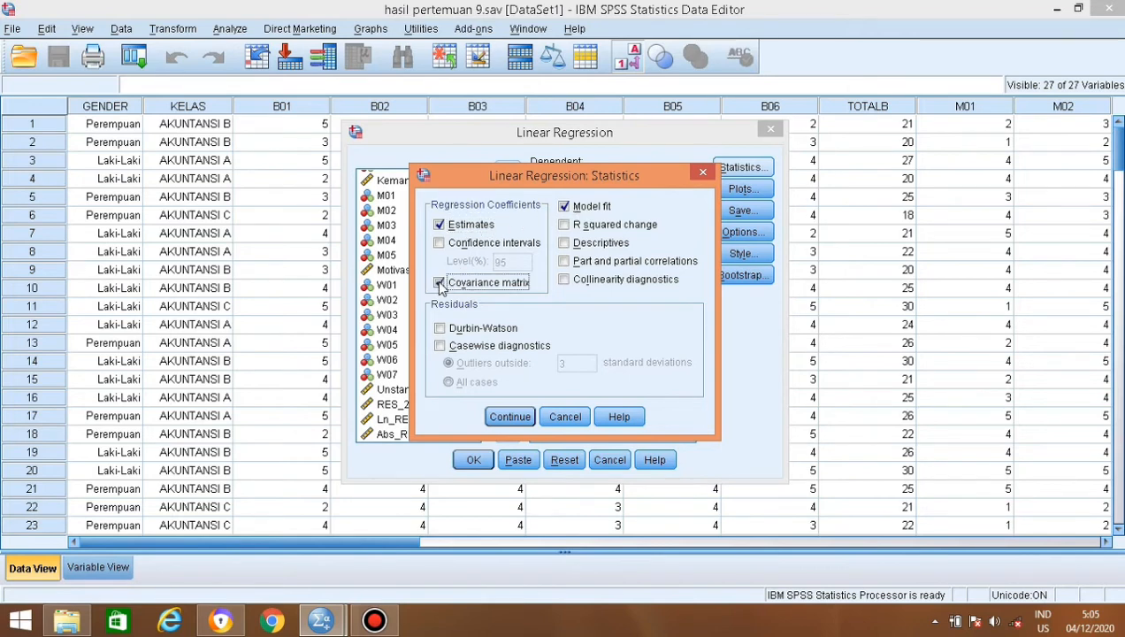
click(564, 279)
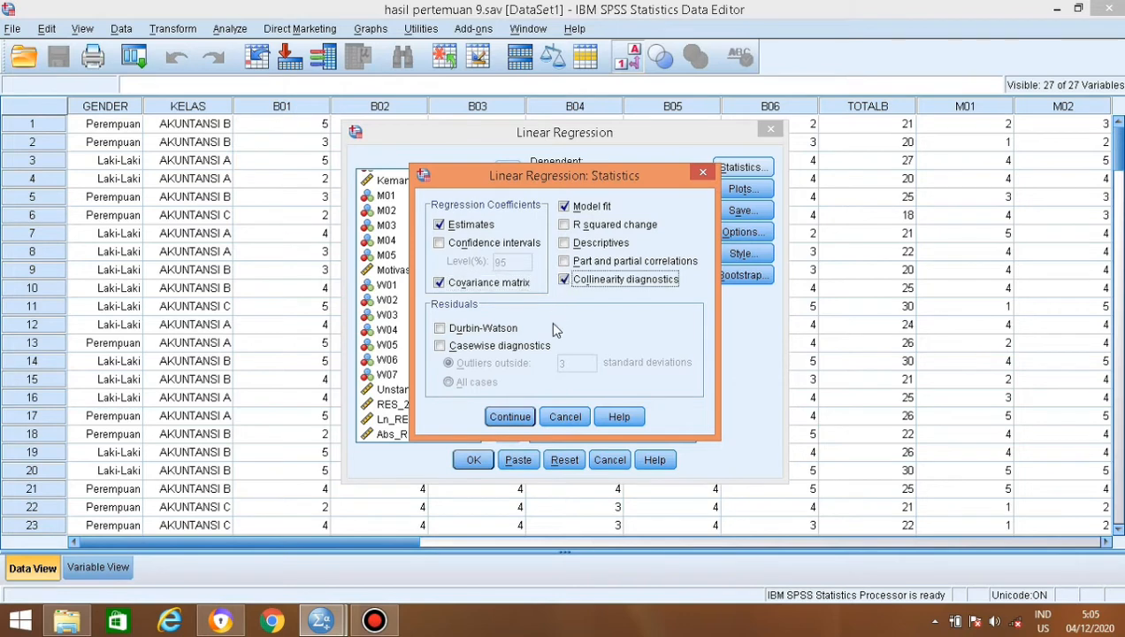
click(513, 419)
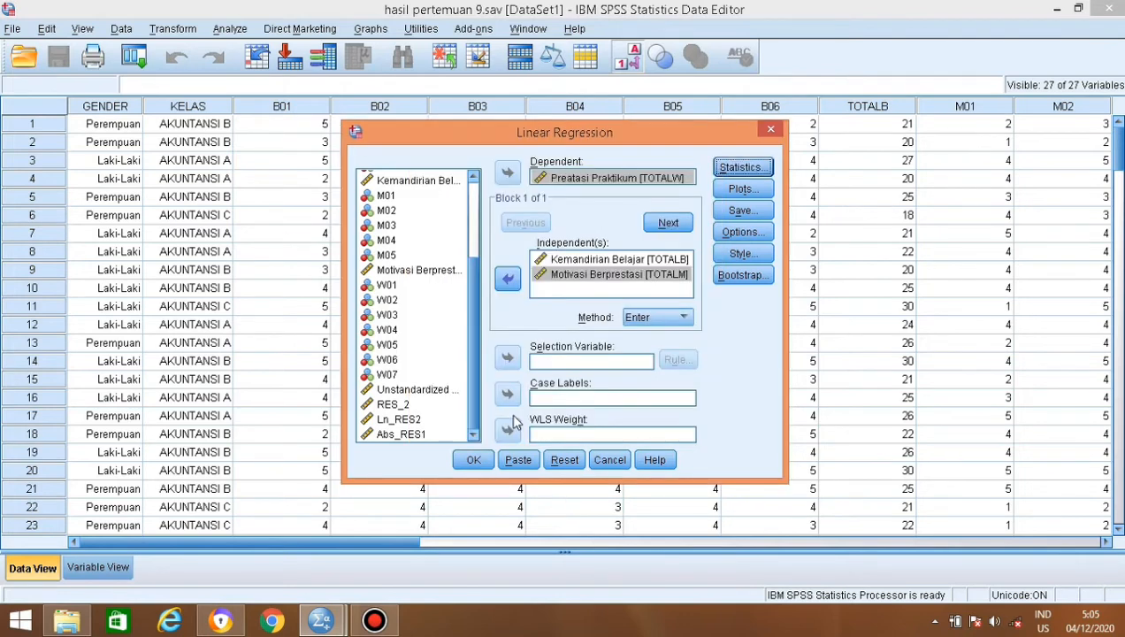
Step: Leave the regression plots unset and run the linear regression
click(740, 194)
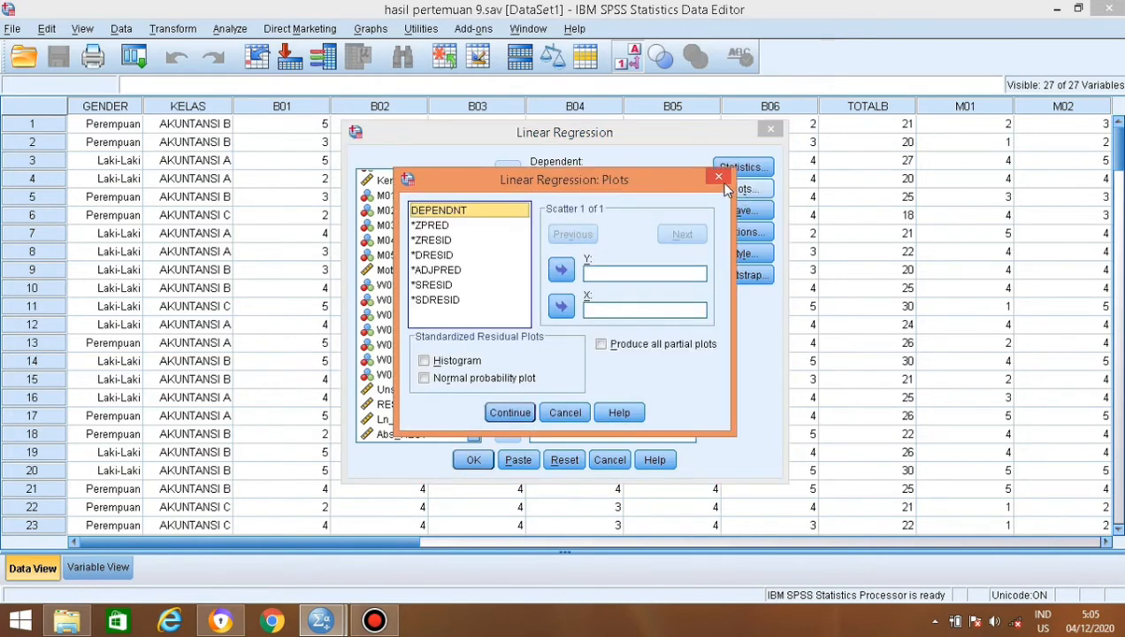
click(720, 179)
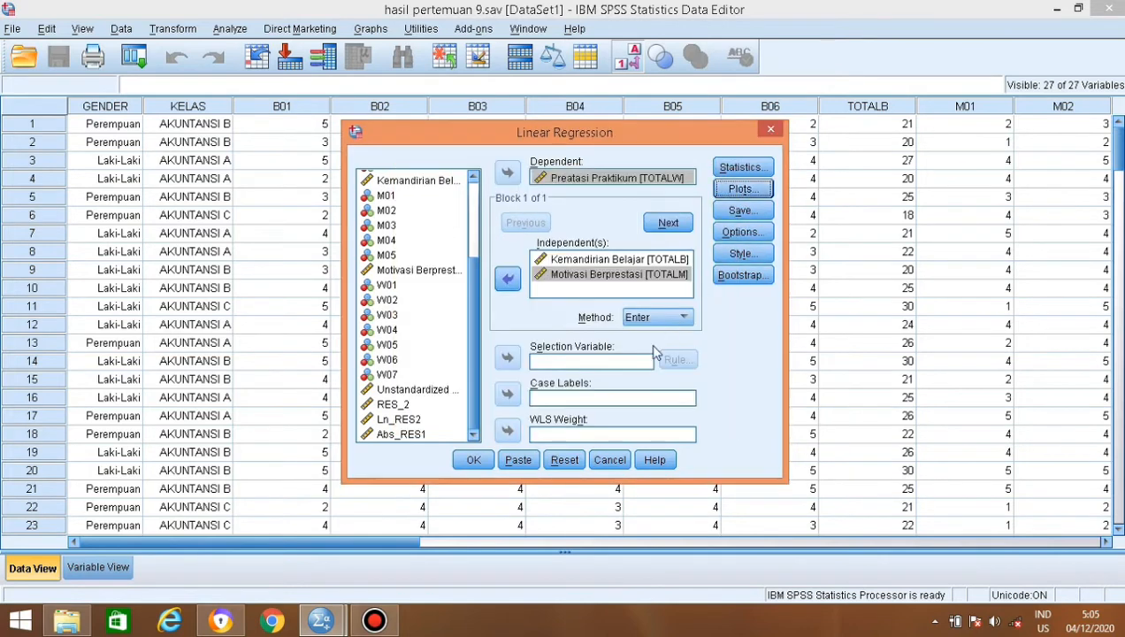
click(474, 460)
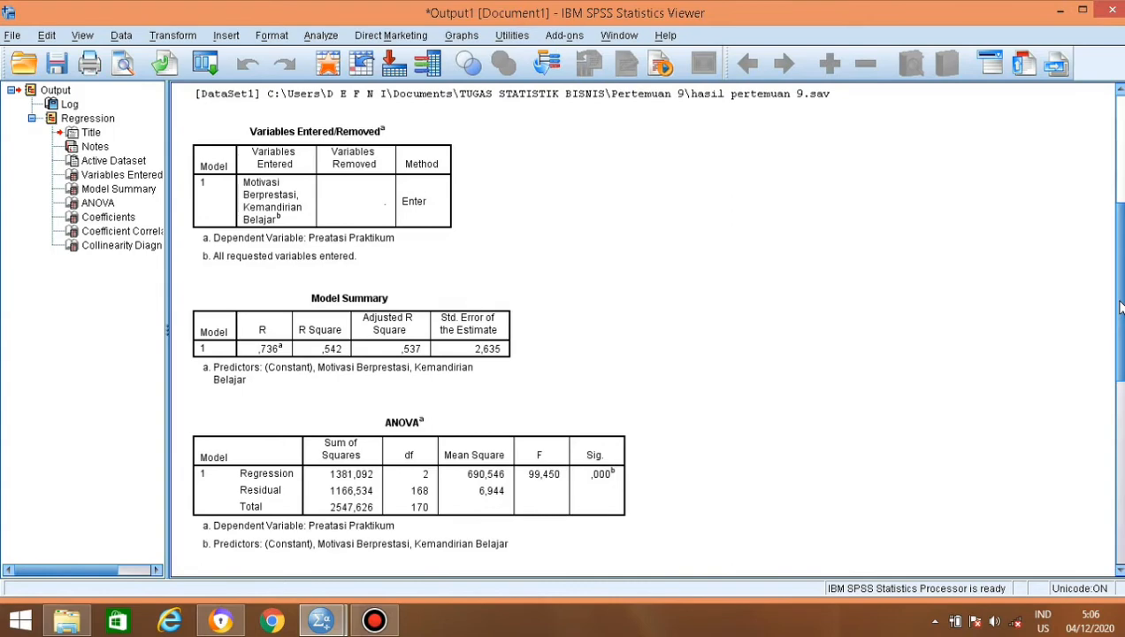
Step: Examine the Coefficients table in the regression output against the regression equation slide in the browser presentation
drag(1120, 307, 1120, 410)
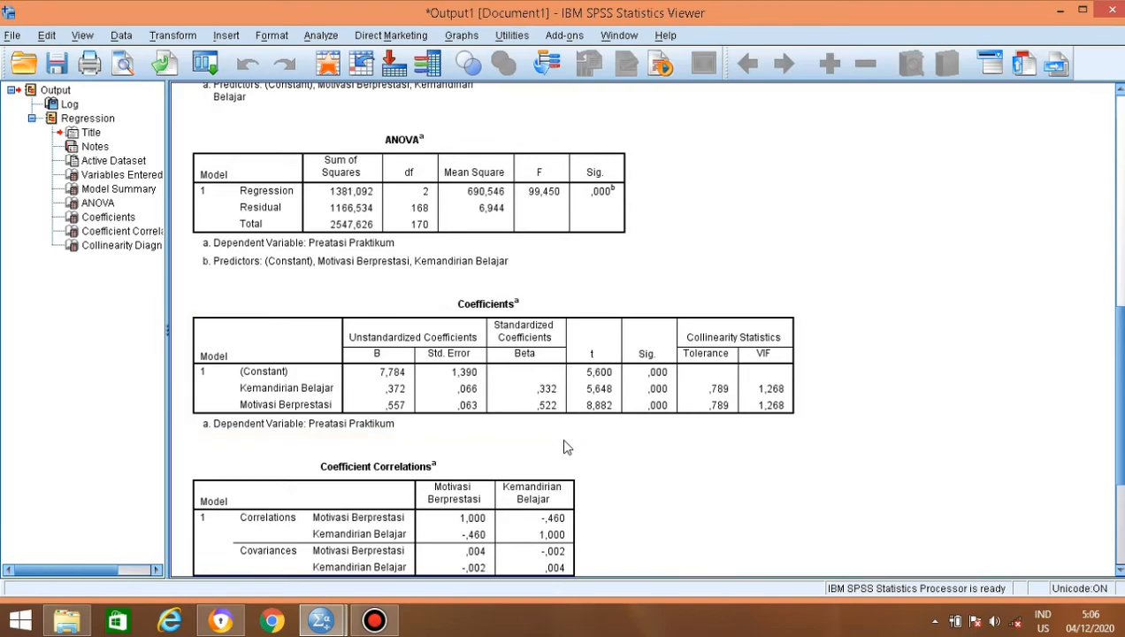
key(alt+Tab)
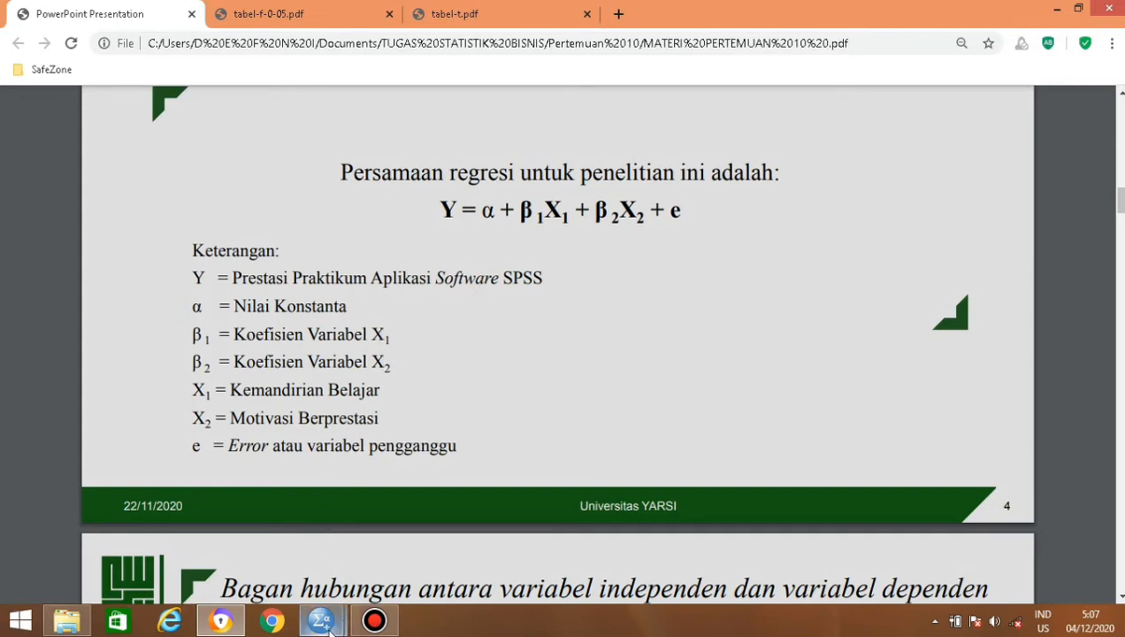
mouse_move(329, 628)
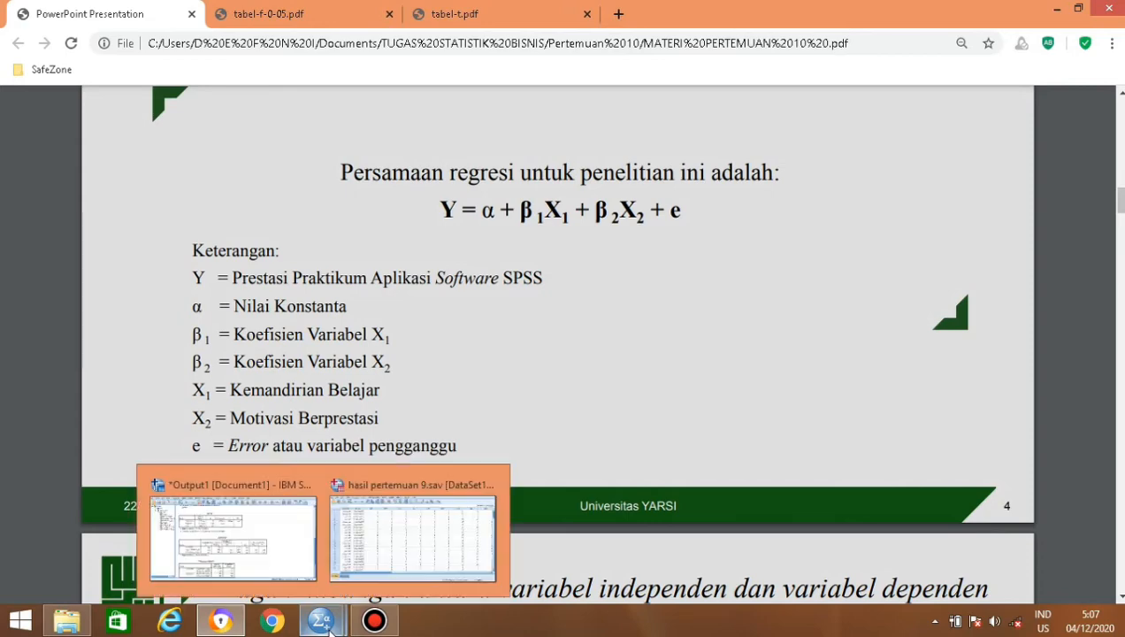
click(275, 550)
click(389, 382)
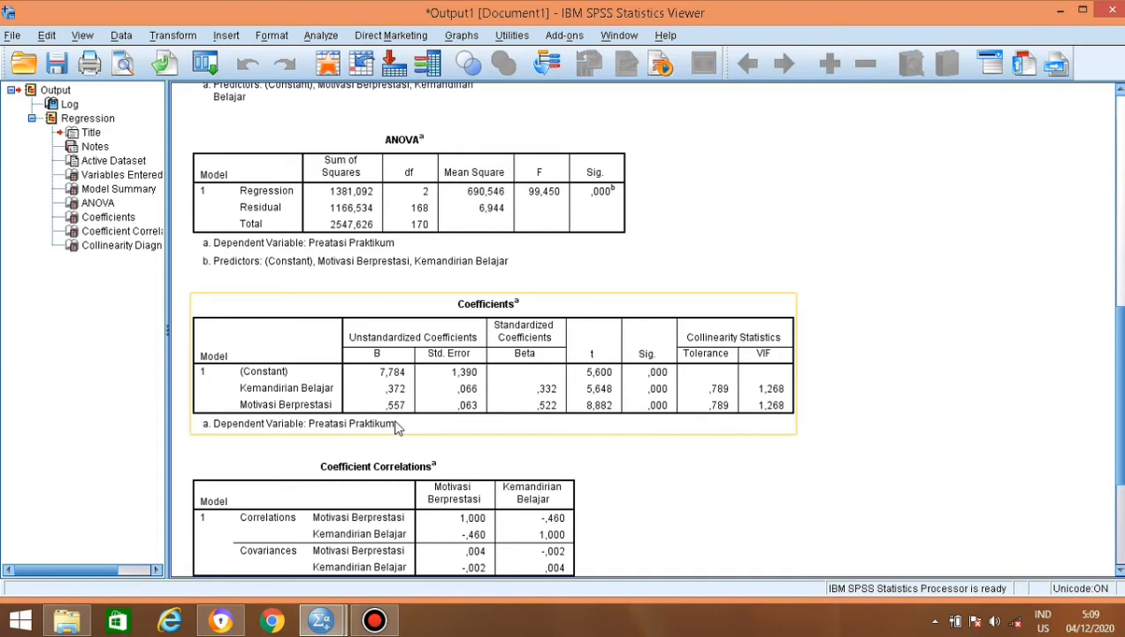
click(467, 460)
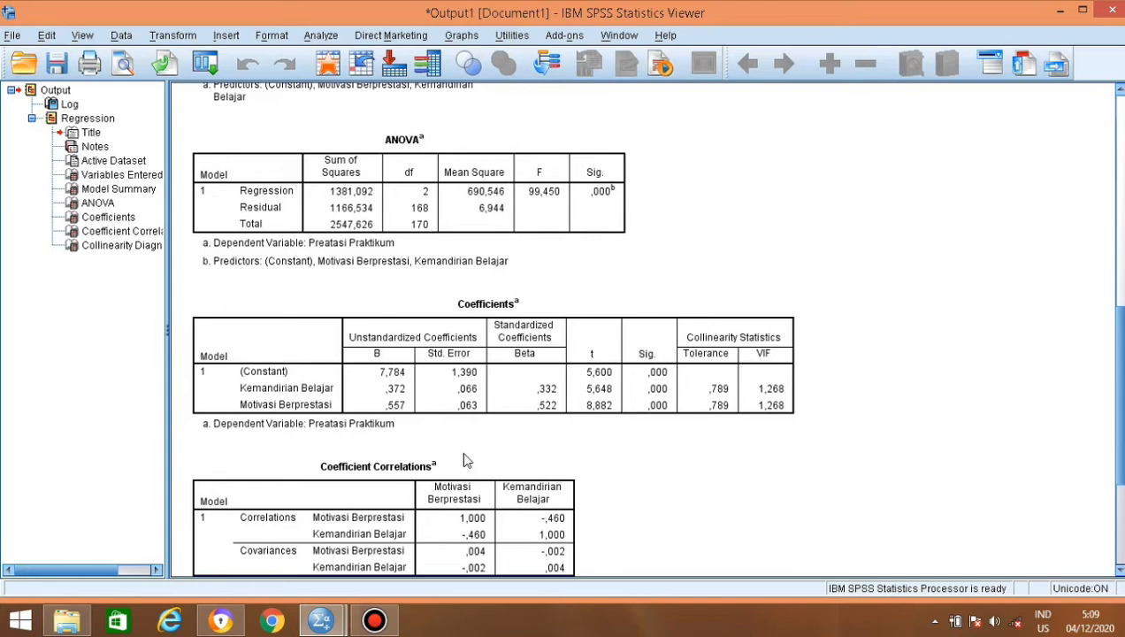
Step: Check the F value in the ANOVA table and switch to the browser presentation's slide with the F table formula
click(424, 245)
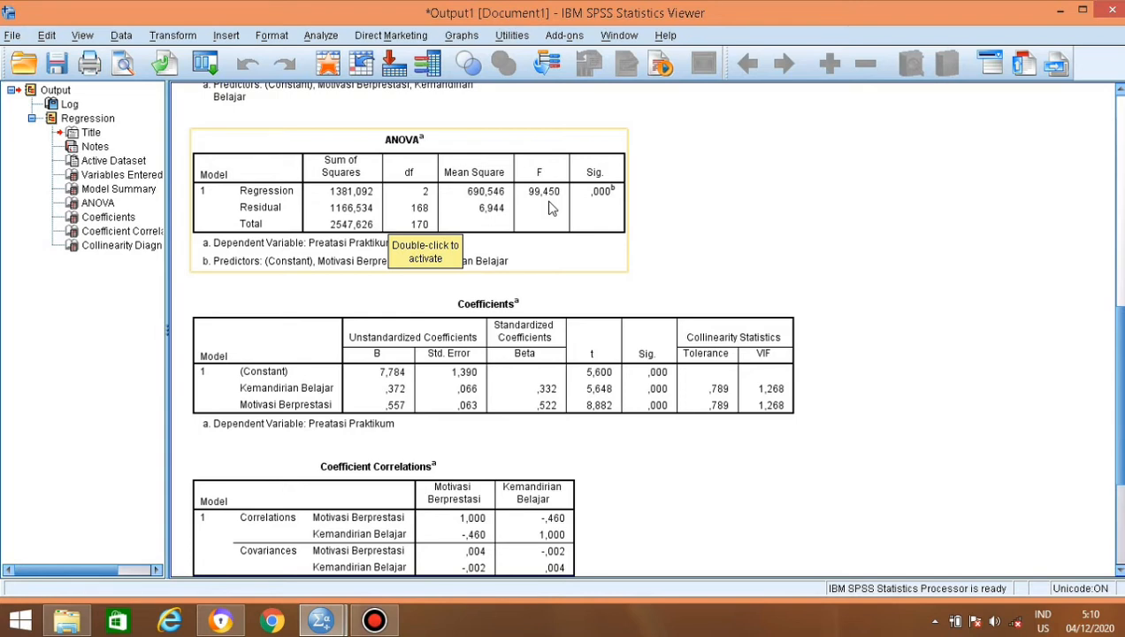
mouse_move(232, 624)
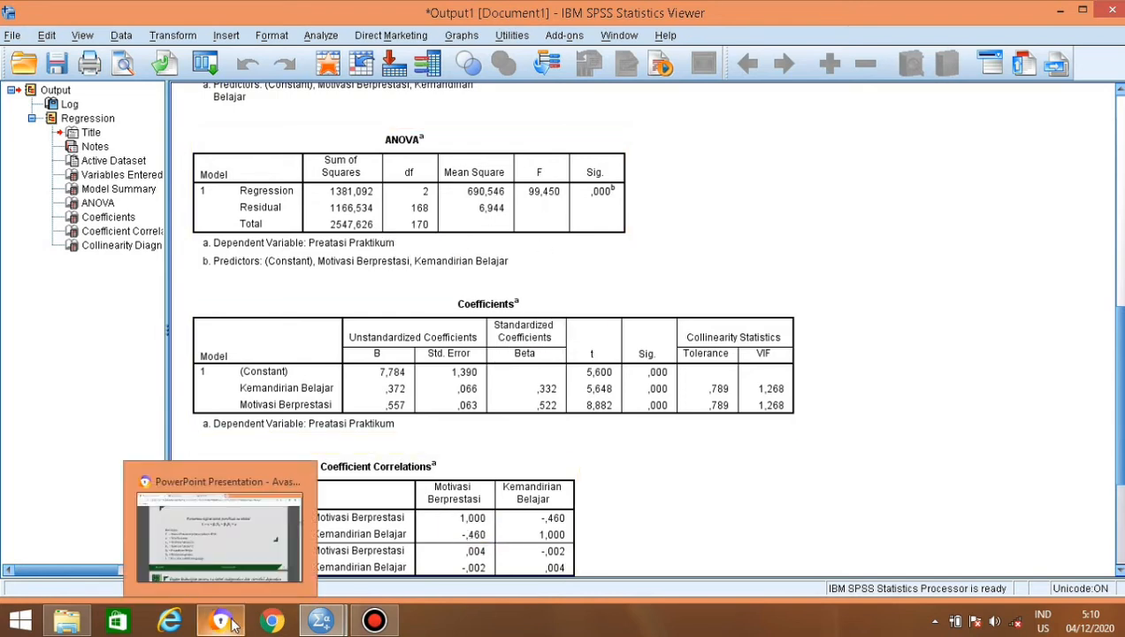
click(236, 556)
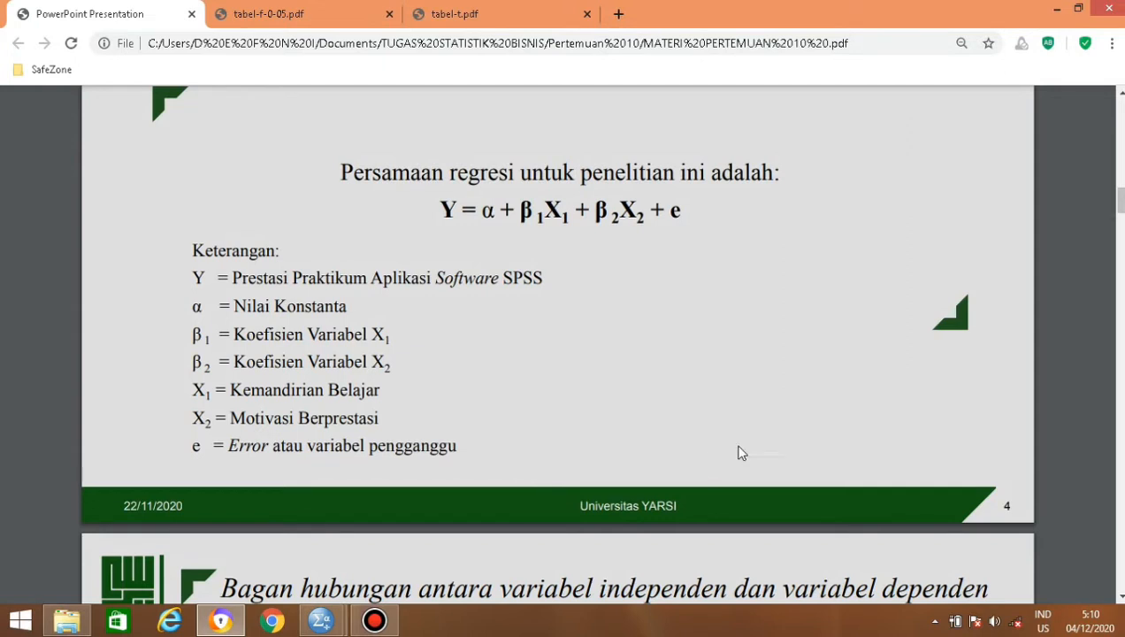
drag(1121, 201, 1121, 307)
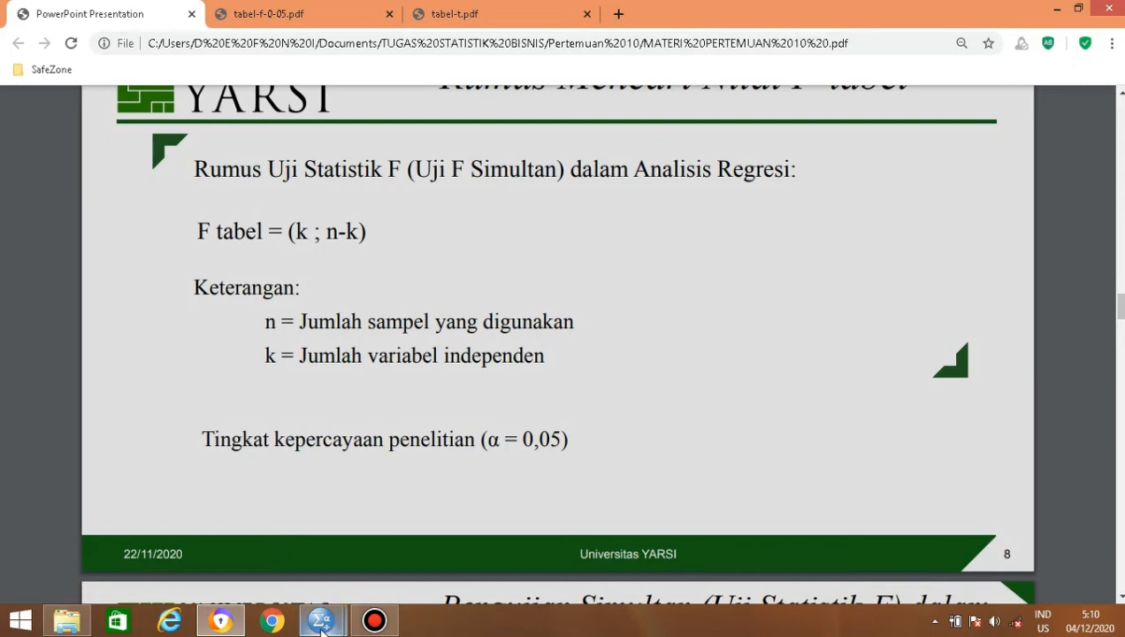
Step: Return to the SPSS output and read the degrees of freedom in the ANOVA table
mouse_move(323, 629)
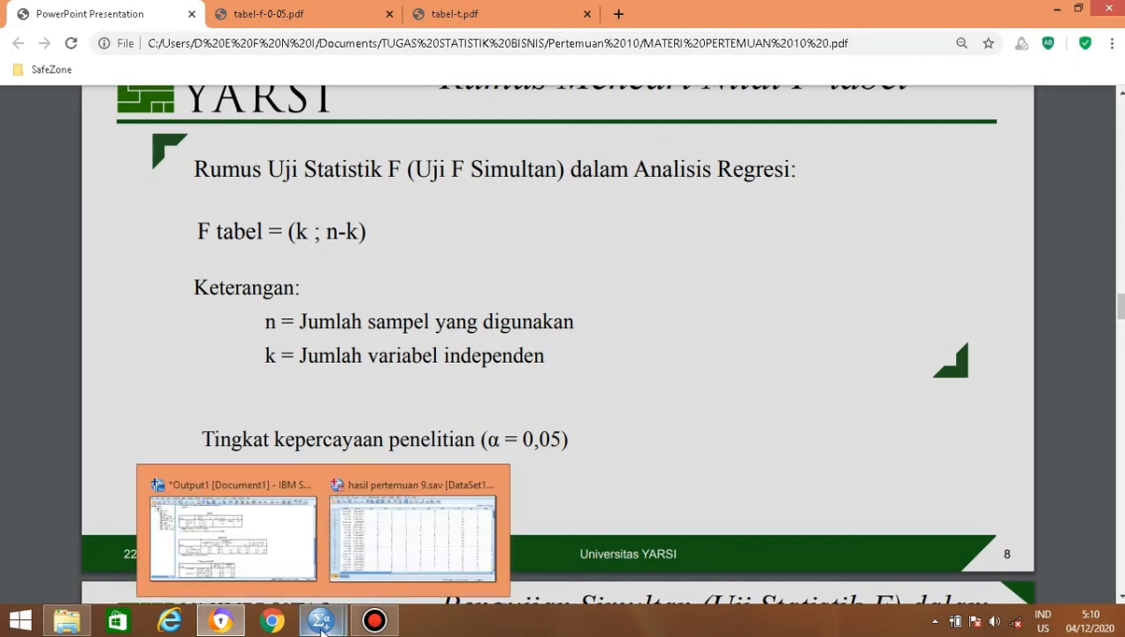
click(262, 562)
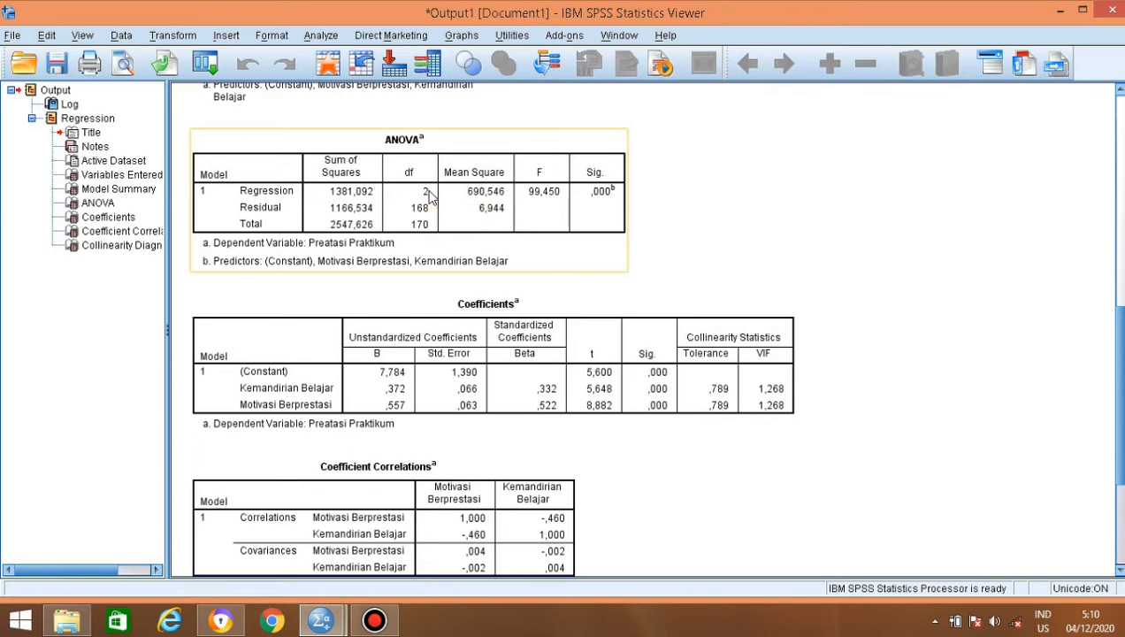
click(380, 311)
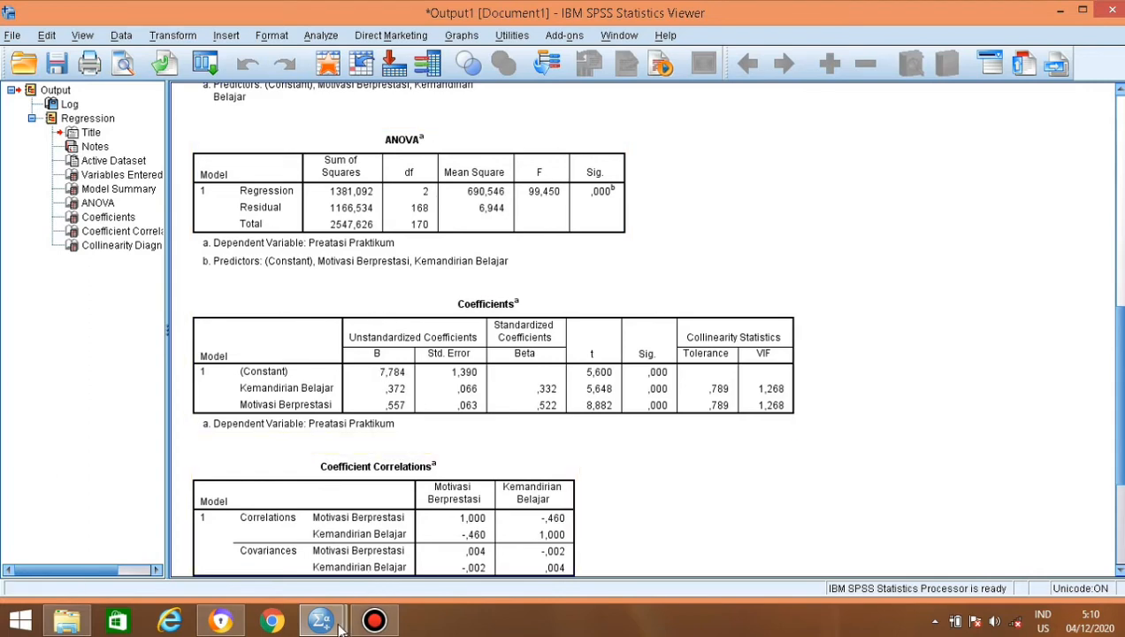
Step: Check the last filled case in the hasil pertemuan 9.sav dataset to determine the sample size
mouse_move(329, 625)
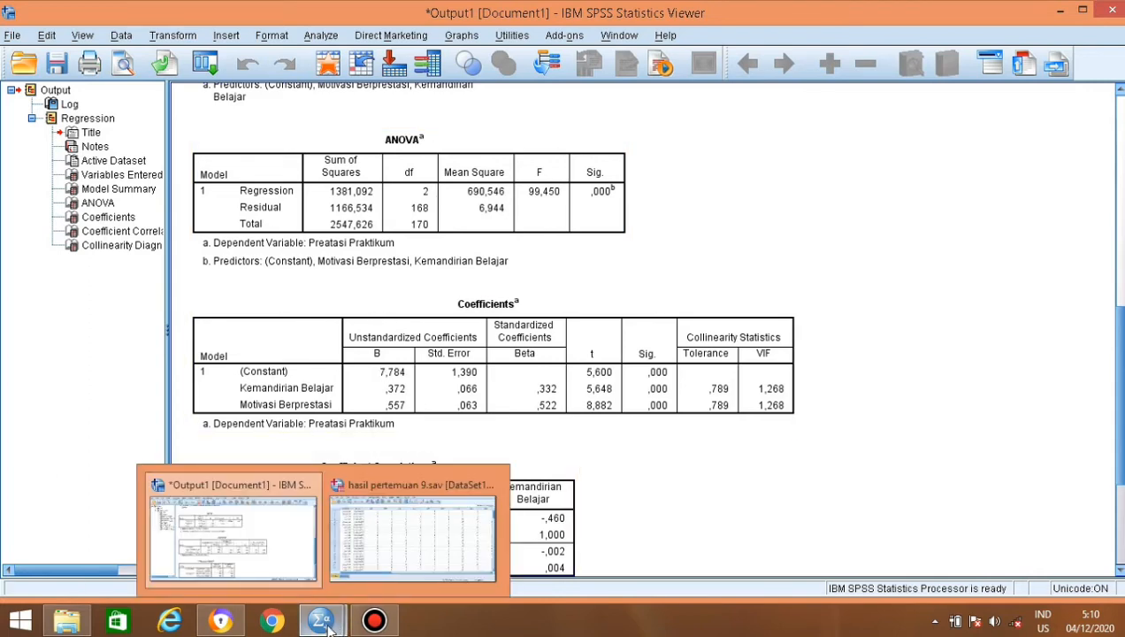
click(394, 543)
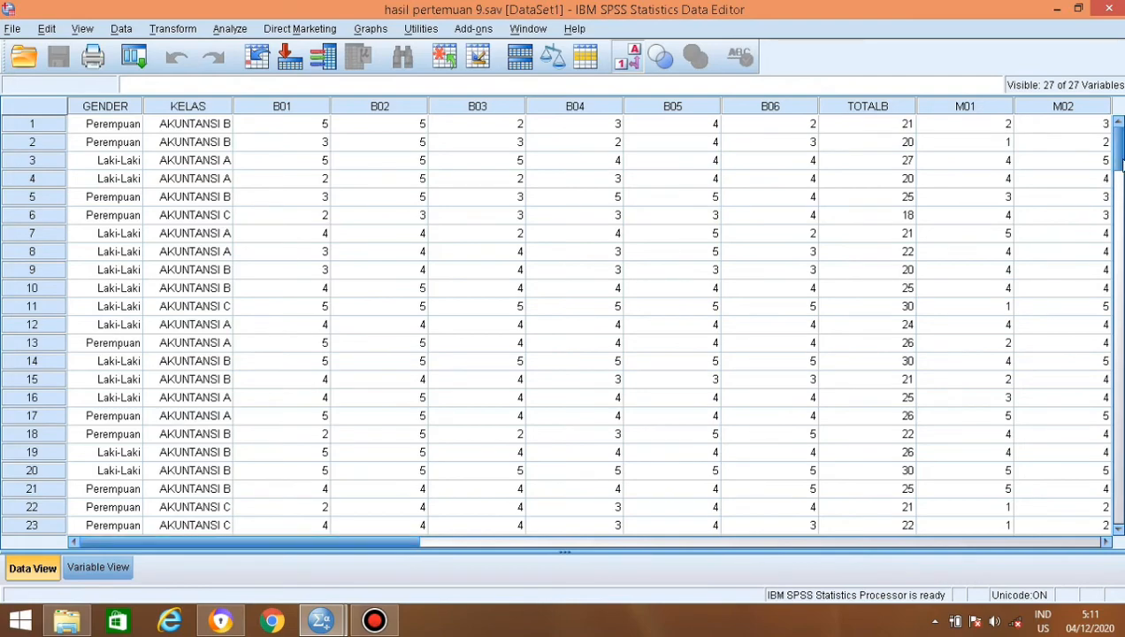
drag(1120, 159, 1120, 316)
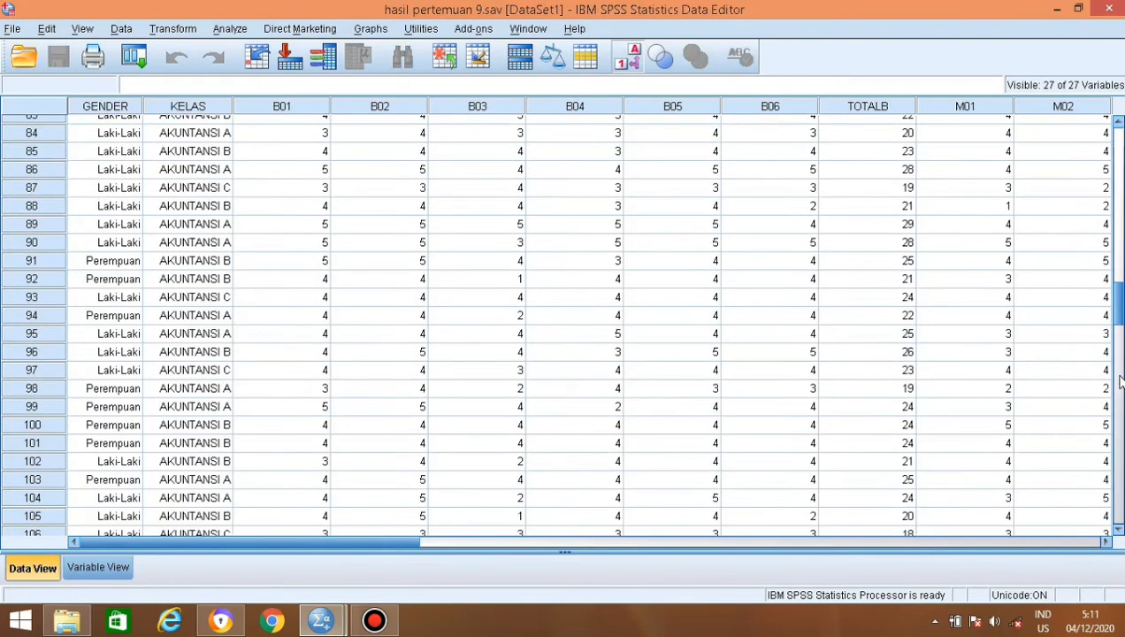
drag(1120, 380, 1120, 462)
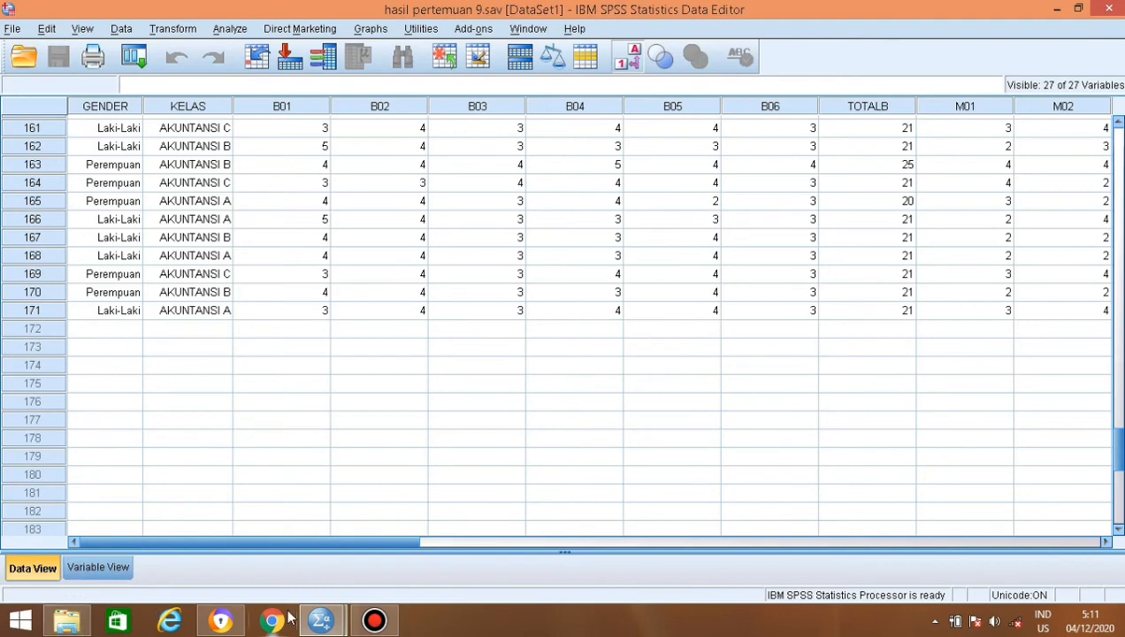
Step: Switch to tabel-f-0-05.pdf in the browser and highlight the critical F value for N1 = 2 and N2 = 169
mouse_move(321, 619)
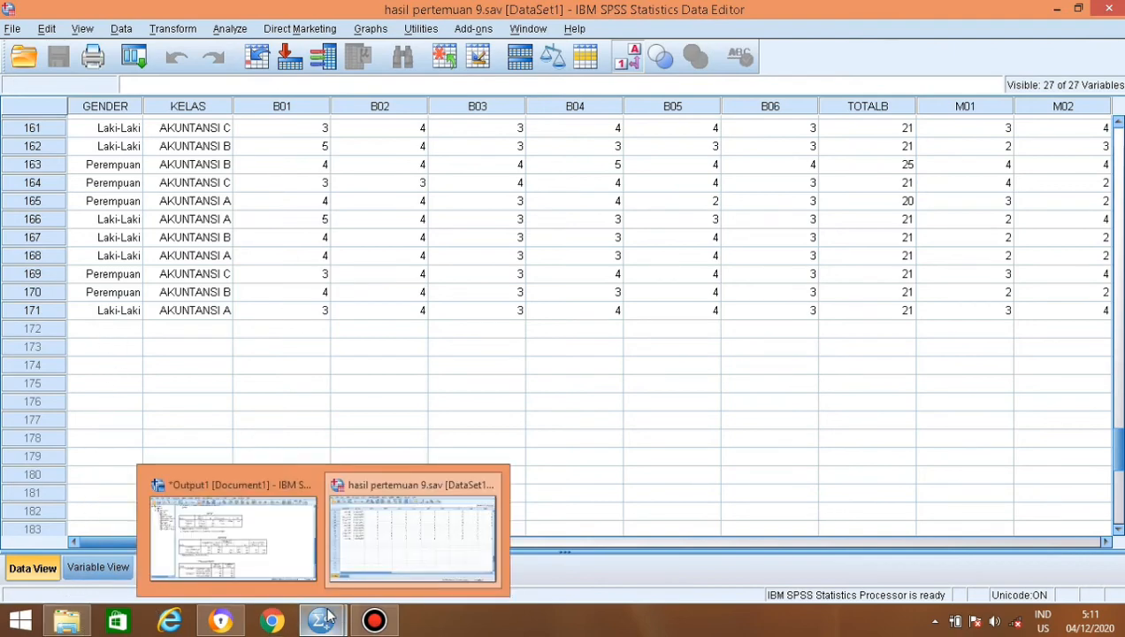
click(308, 566)
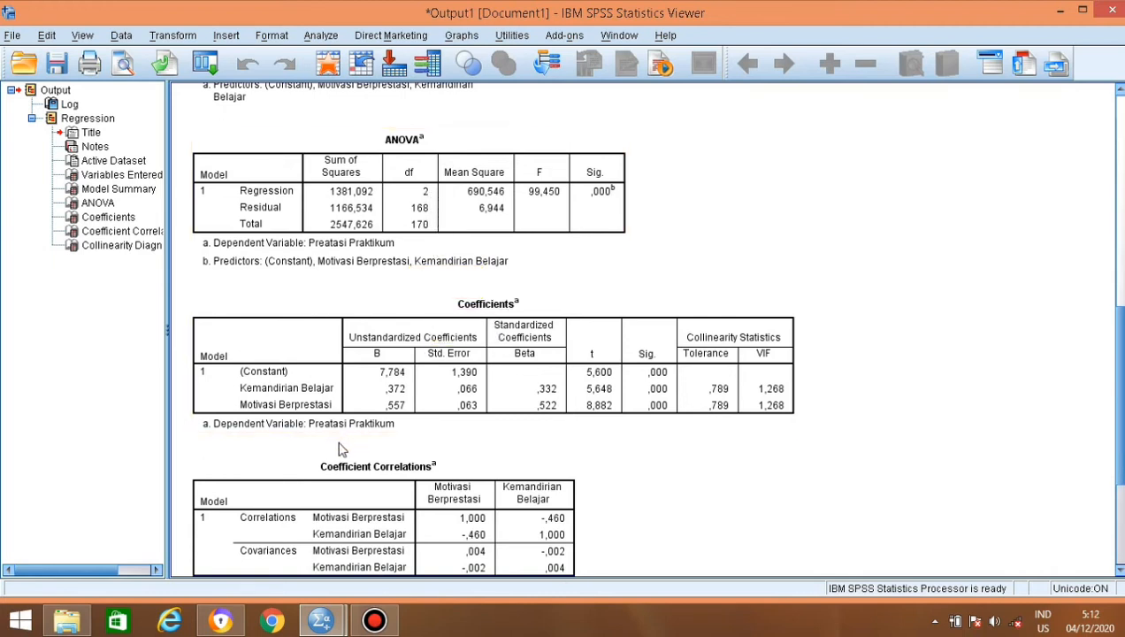
click(221, 621)
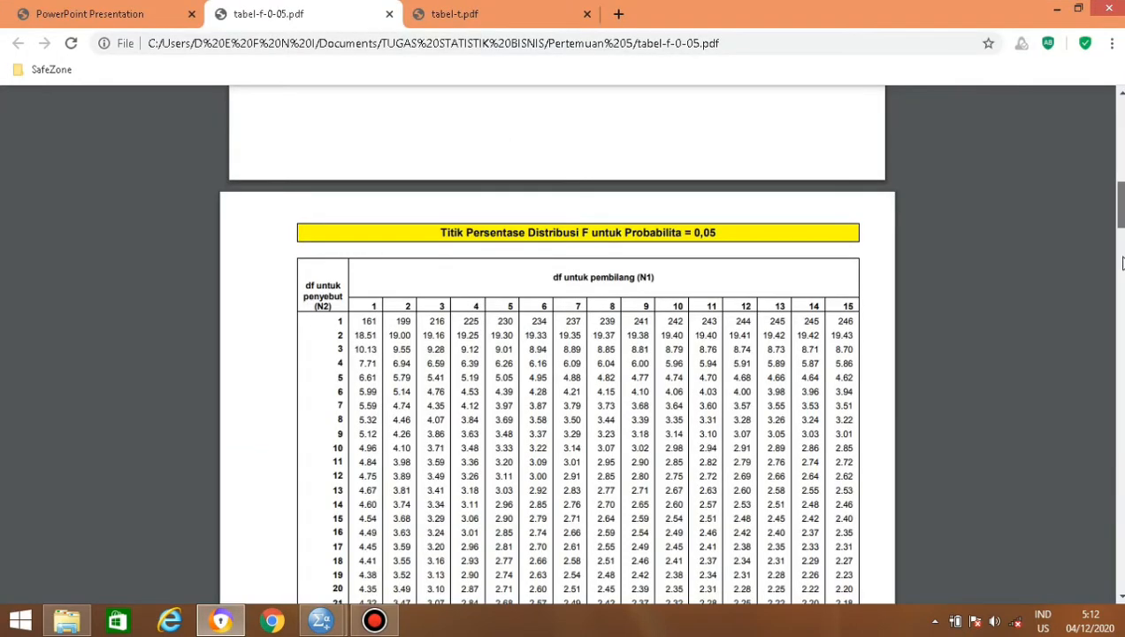
drag(1122, 216, 1122, 423)
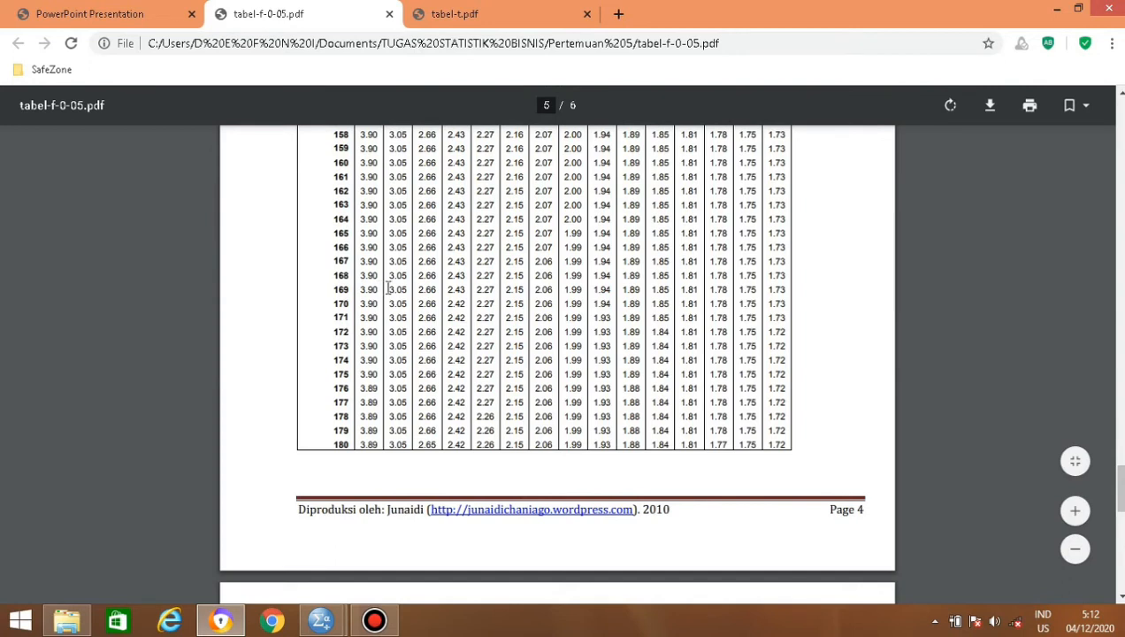
drag(387, 287, 413, 290)
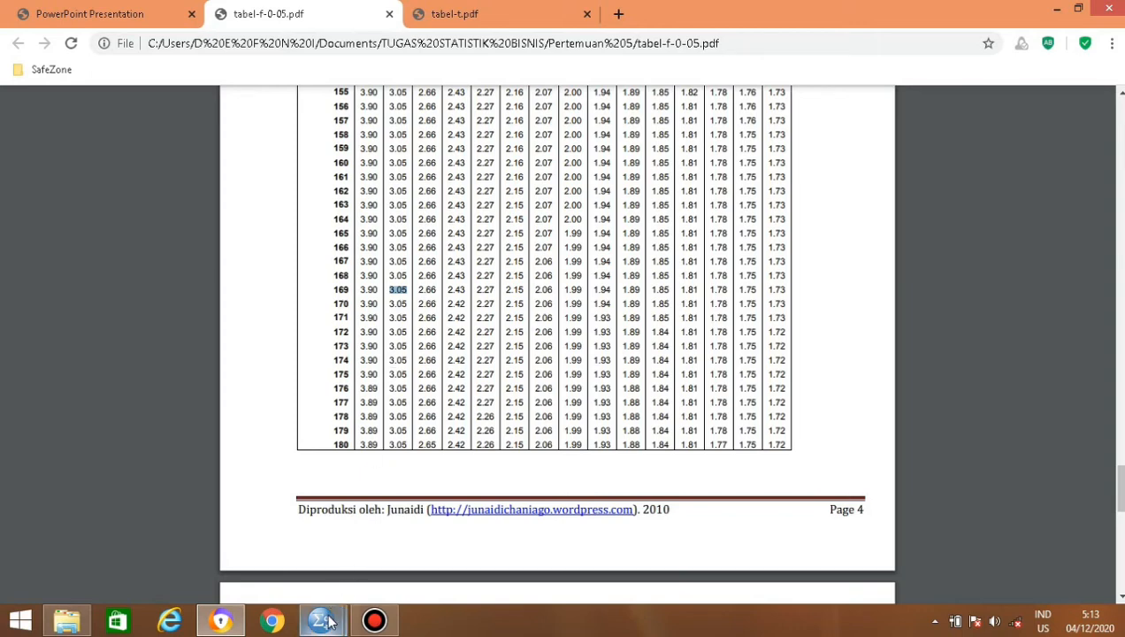
Step: Return to the SPSS output and examine F and Sig. in the ANOVA table and the t values in the Coefficients table
mouse_move(328, 622)
click(279, 534)
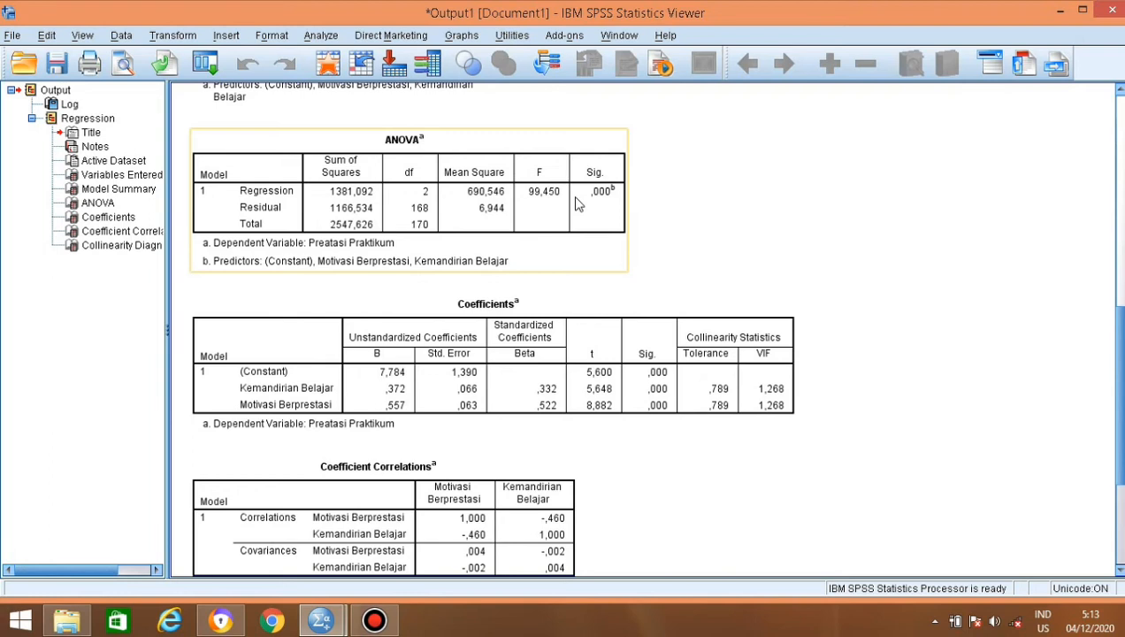
click(591, 297)
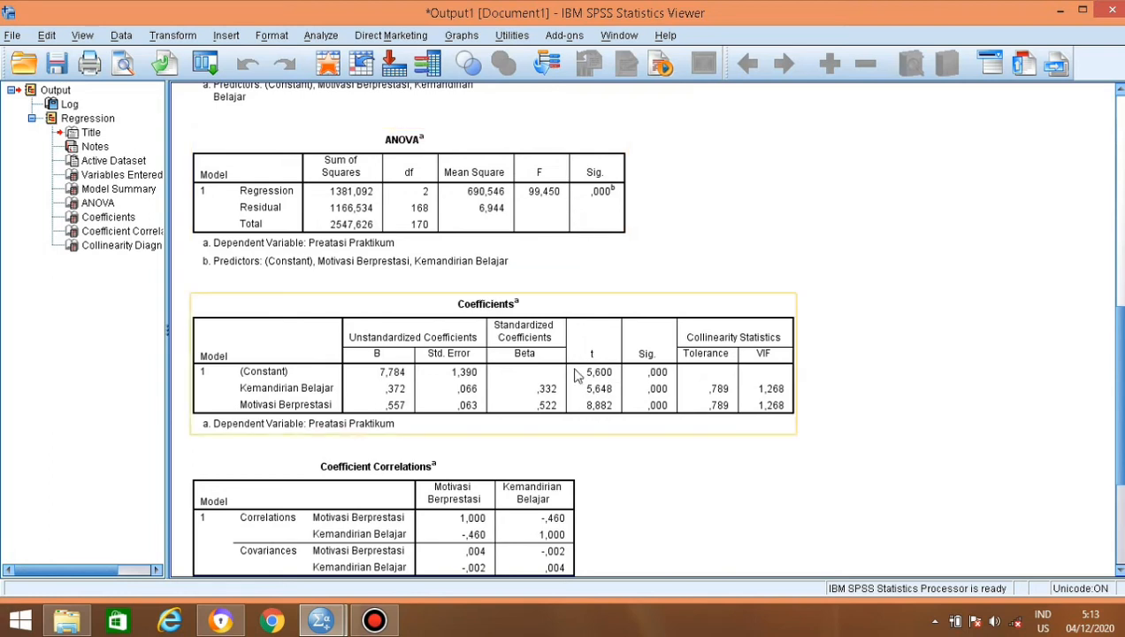
click(609, 445)
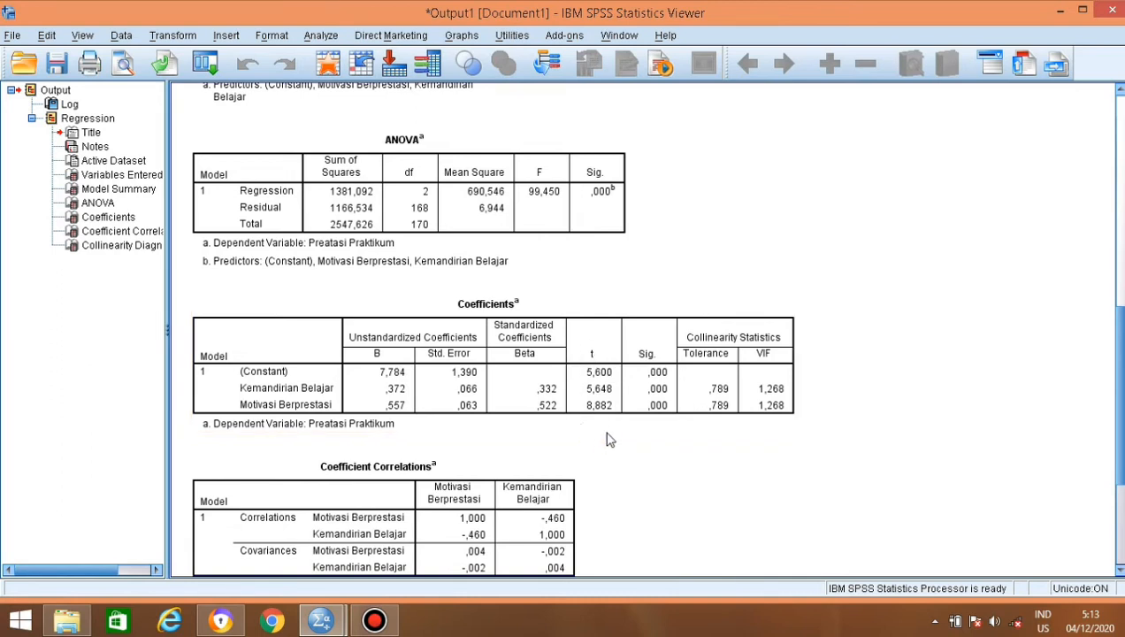
click(605, 430)
Step: Switch to the browser presentation and find the slide with the t table formula, Rumus Mencari Nilai t-tabel
mouse_move(225, 621)
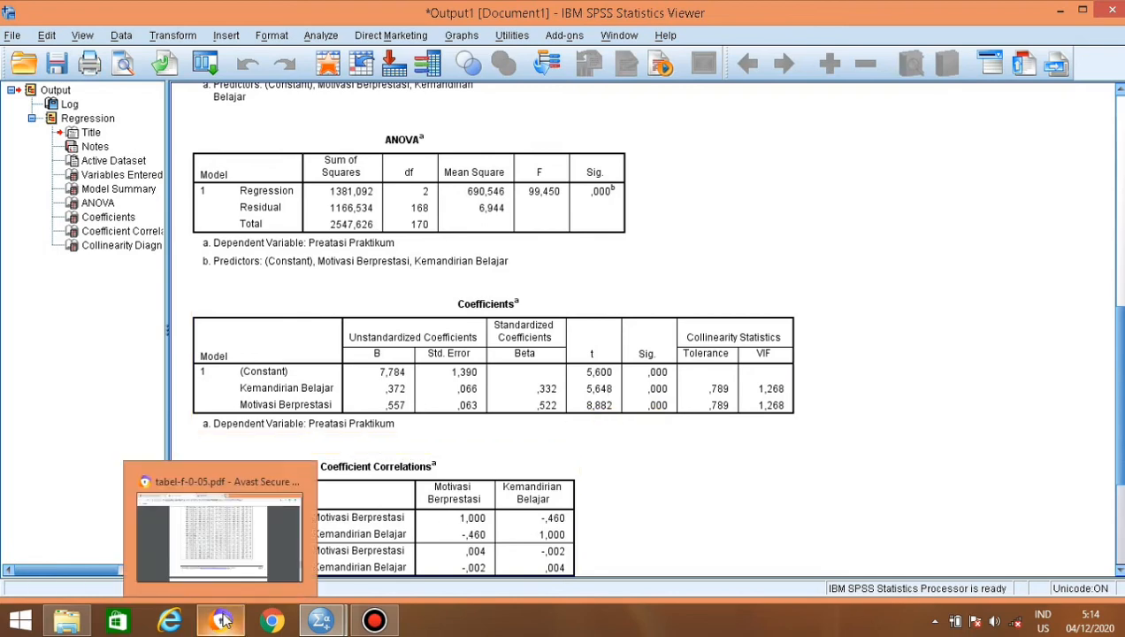
click(224, 559)
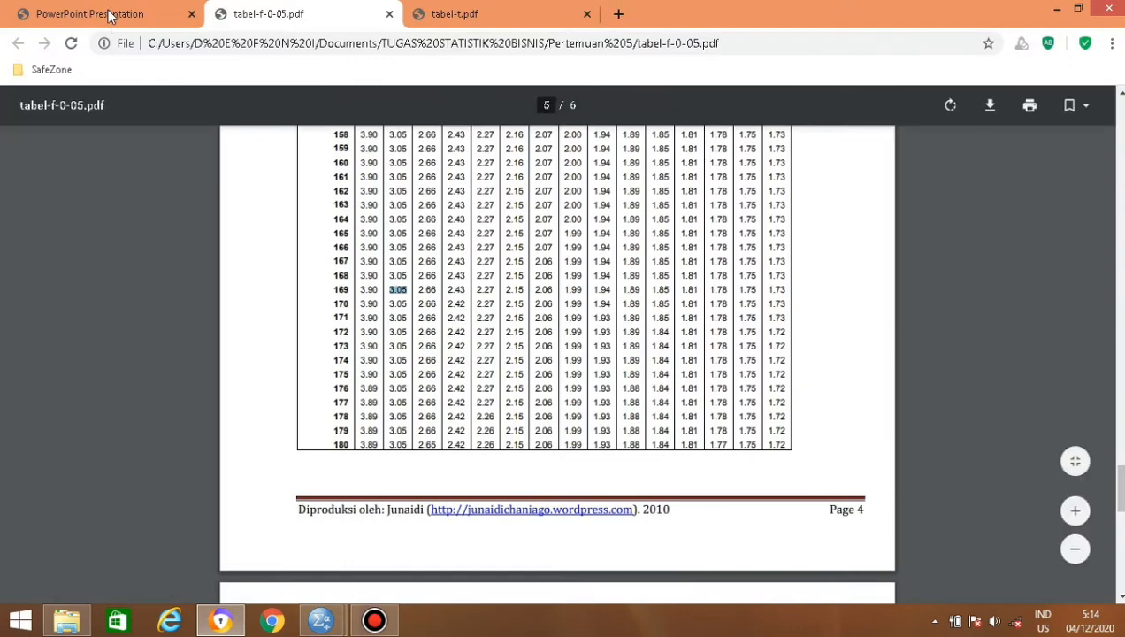
click(111, 16)
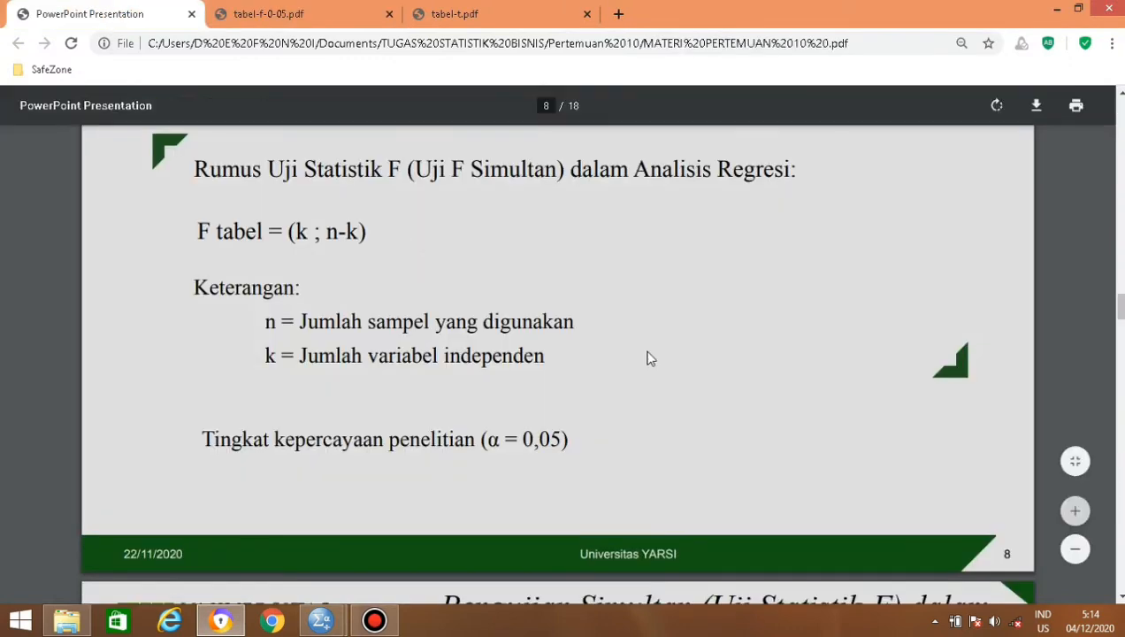
scroll(650, 358, down, 20)
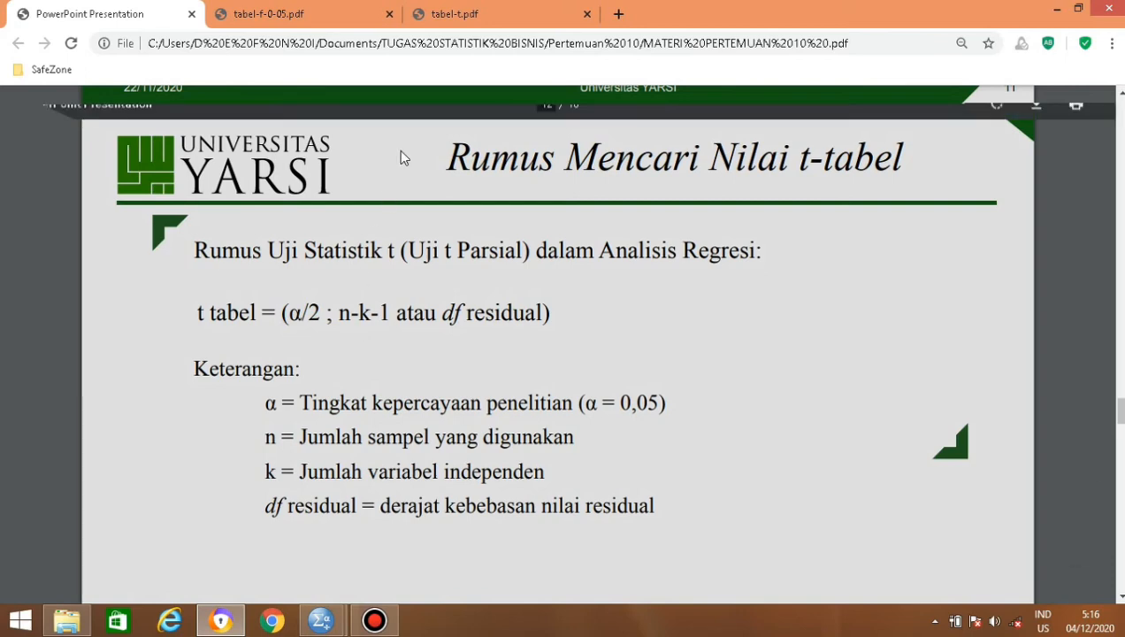
Step: Highlight the critical t value for df 168 at 0.025 in tabel-t.pdf and compare it with the Coefficients table in the SPSS output
click(451, 17)
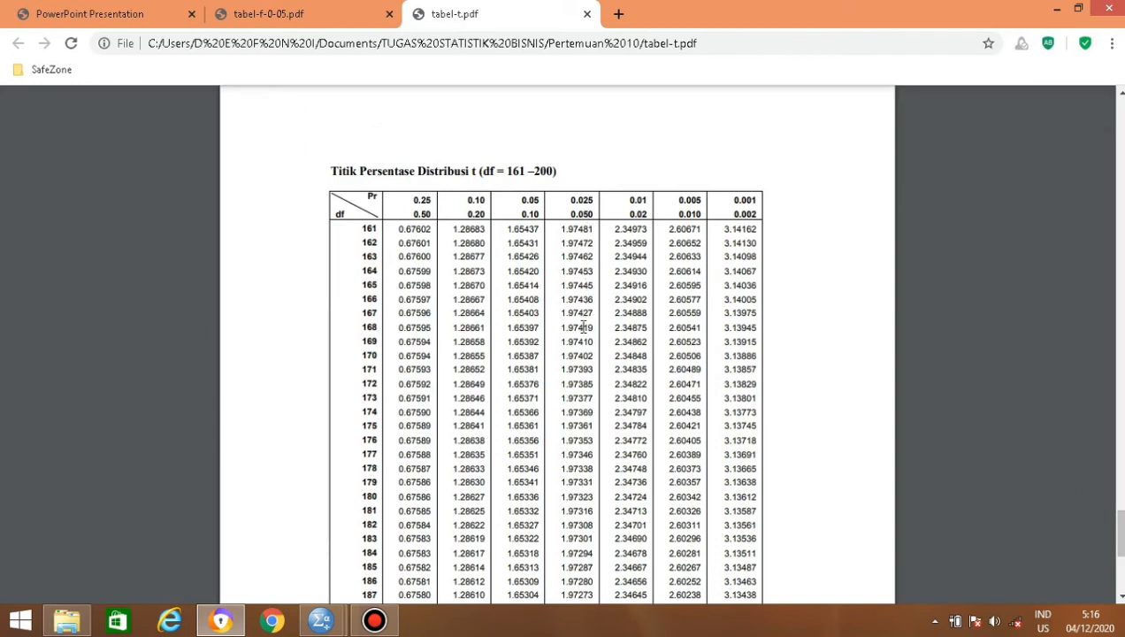
drag(562, 327, 598, 328)
mouse_move(329, 624)
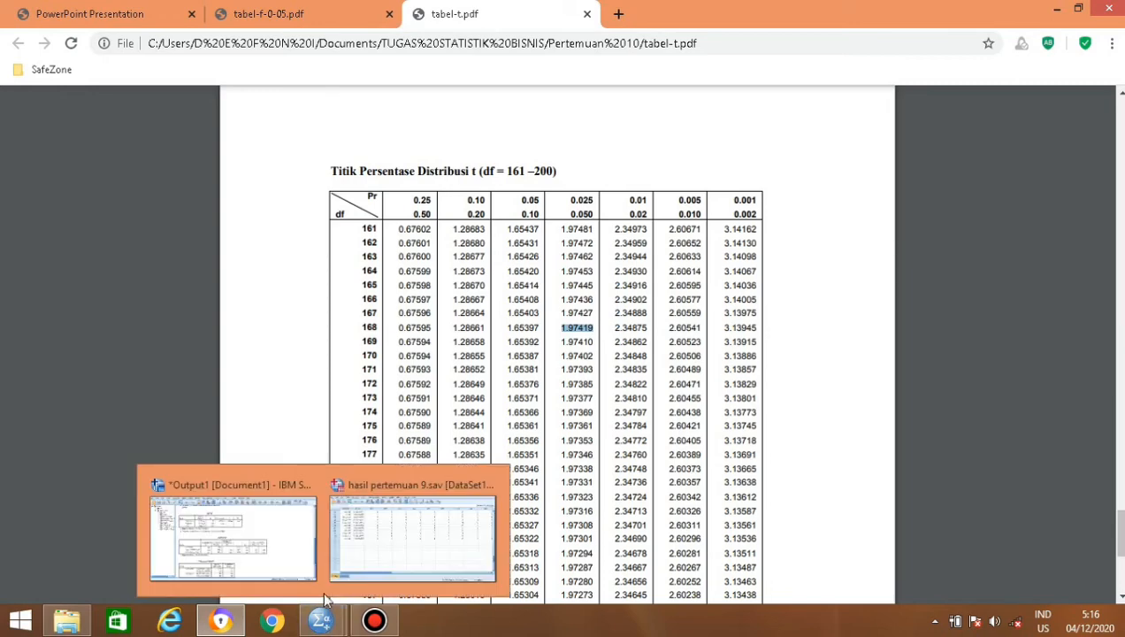
click(307, 567)
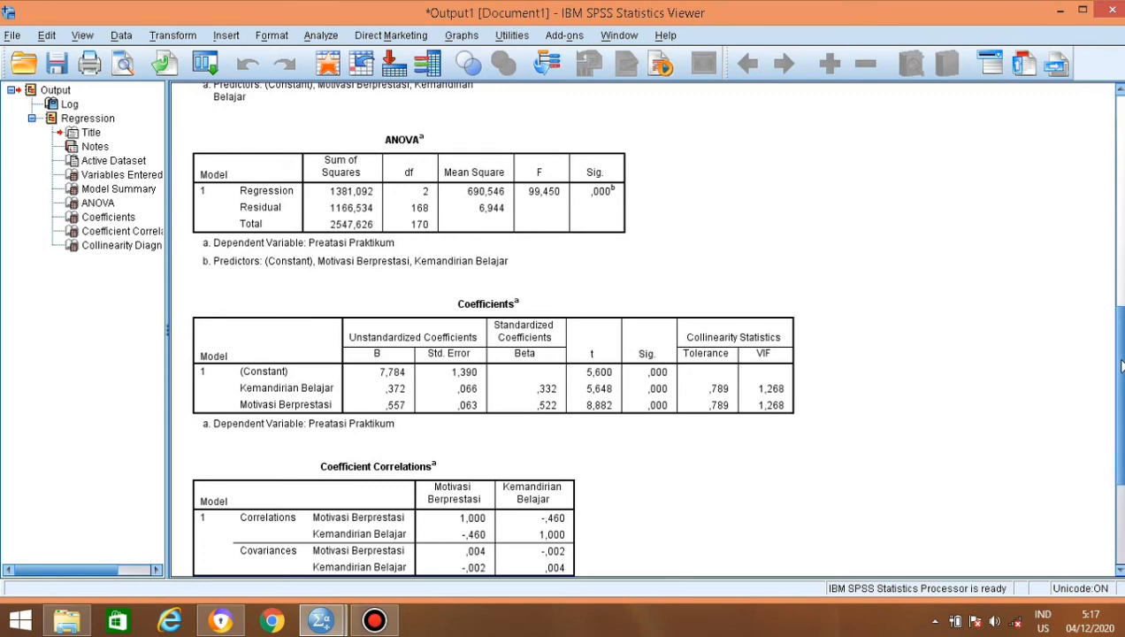
Step: Examine R Square and Adjusted R Square in the Model Summary table against the coefficient of determination decision slide in the browser presentation
drag(1120, 365, 1120, 301)
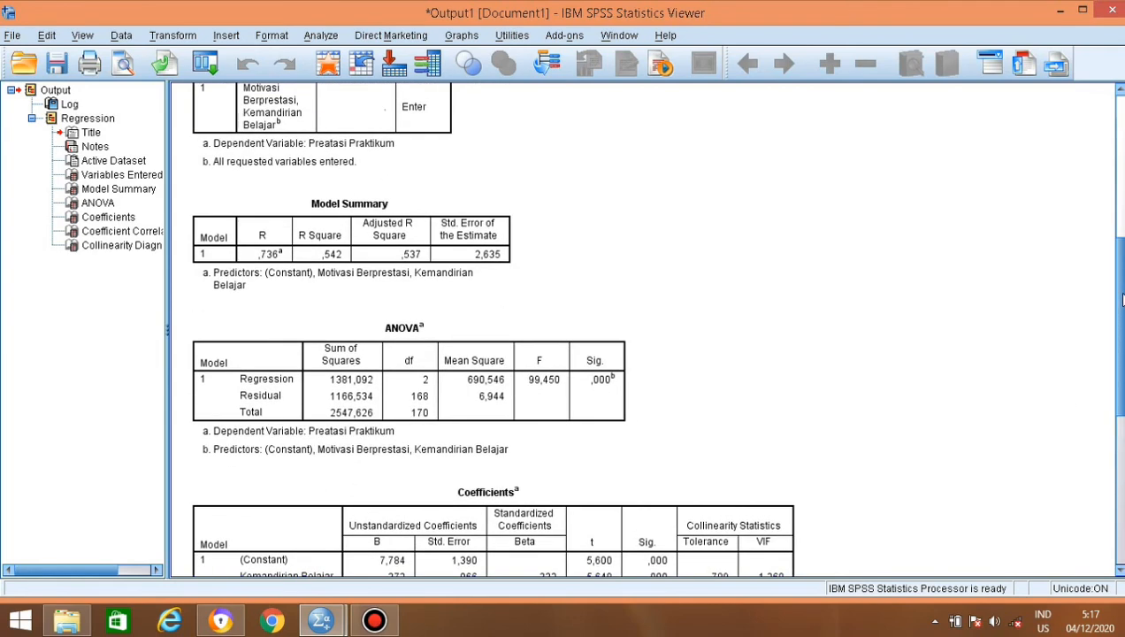
click(358, 221)
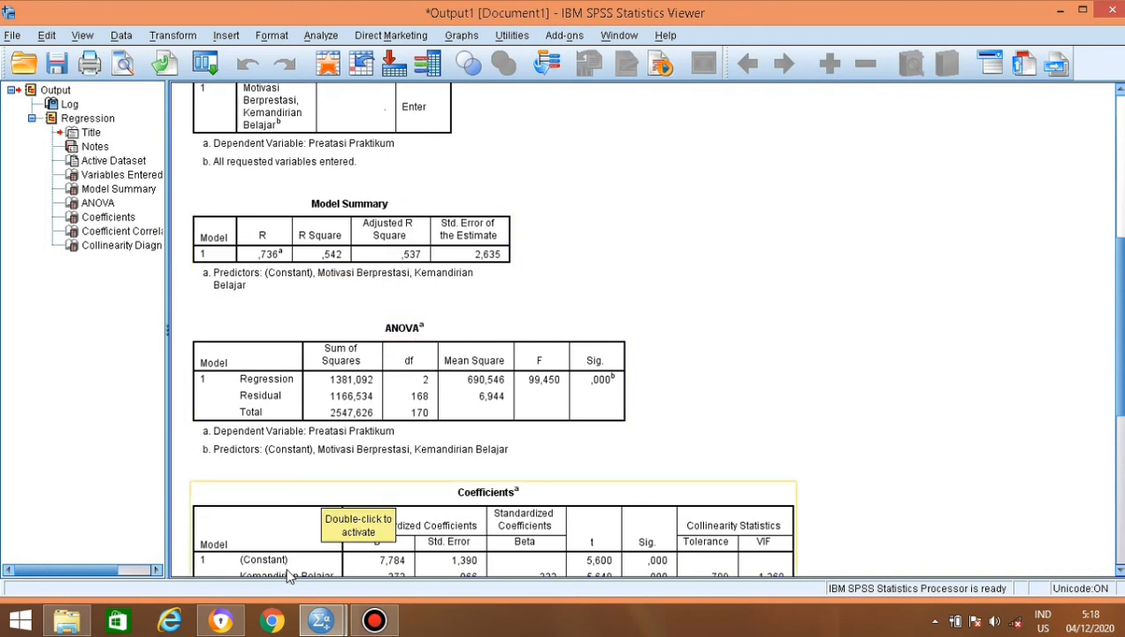
mouse_move(228, 624)
click(223, 544)
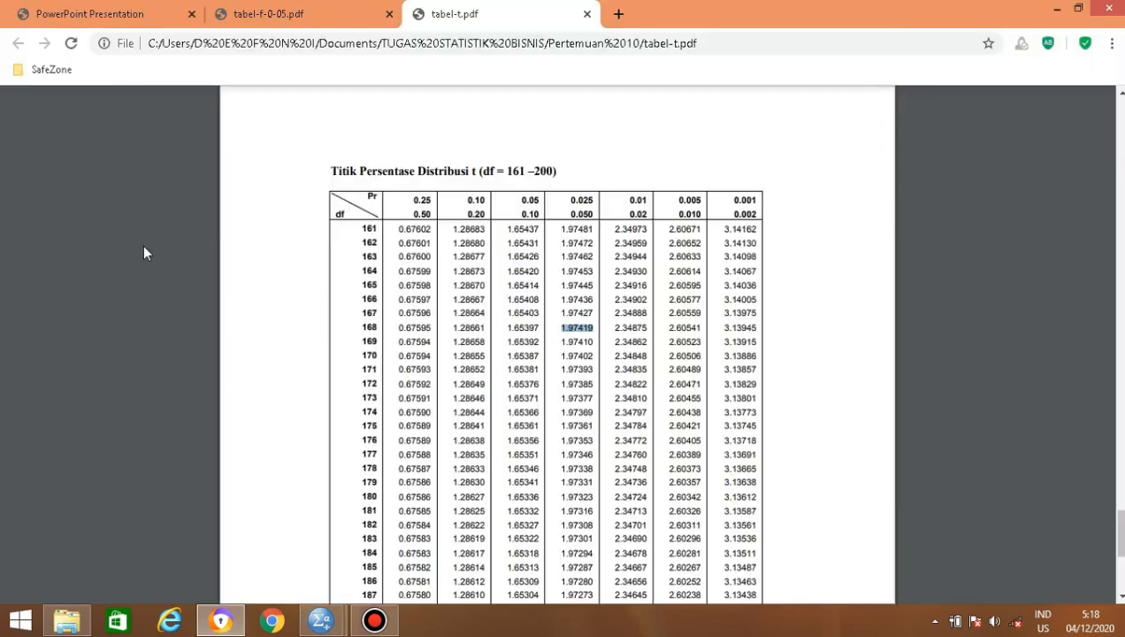
click(119, 22)
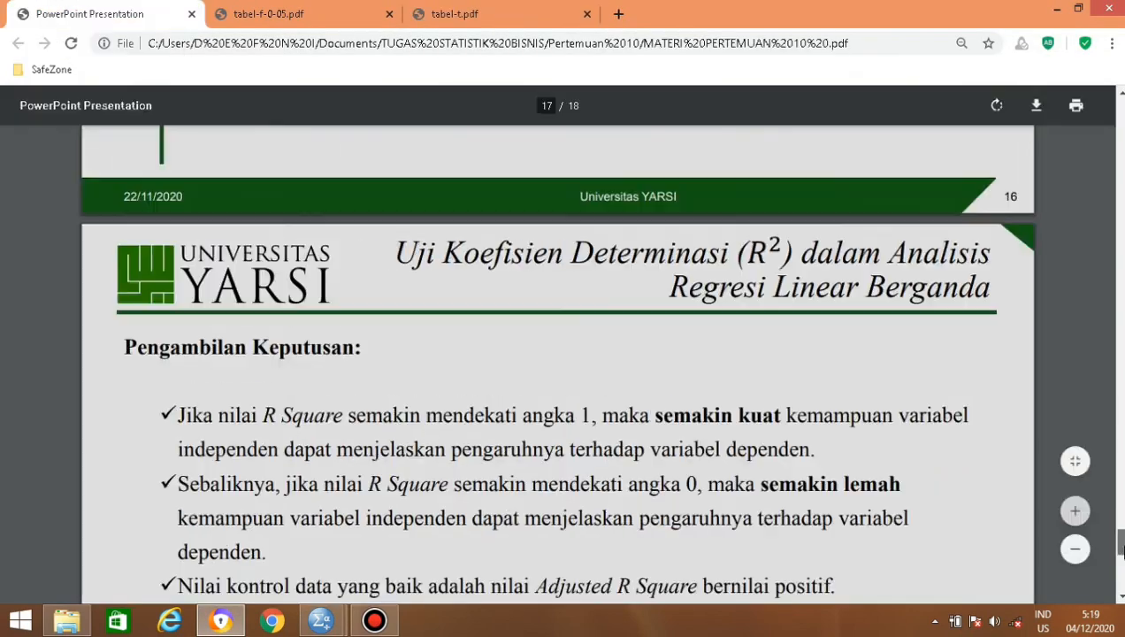
scroll(1122, 555, down, 3)
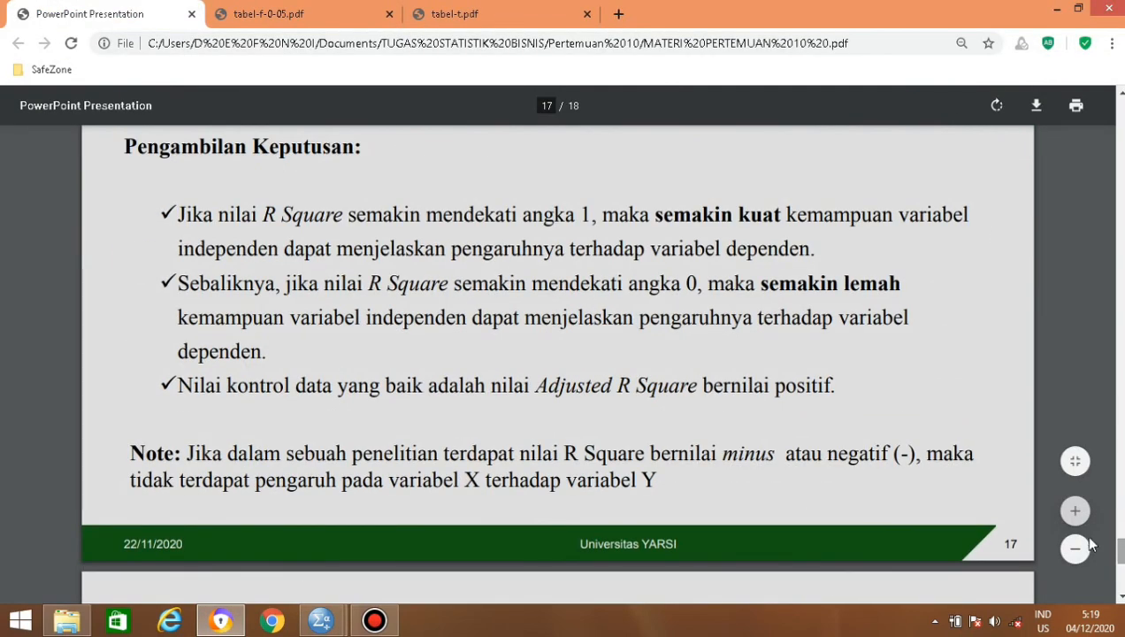